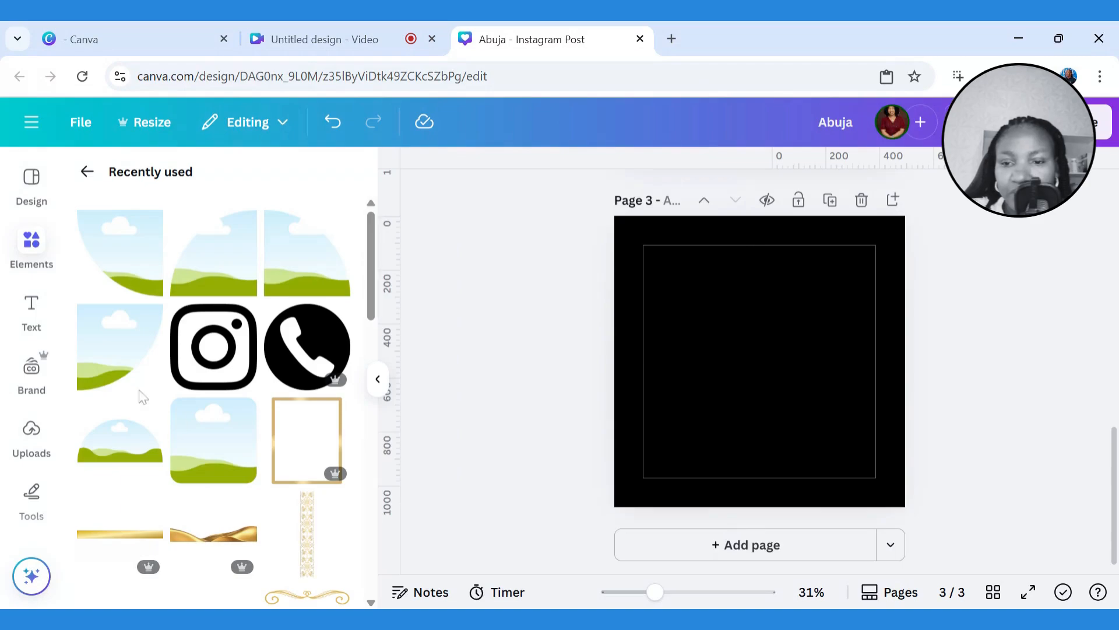
# Add two quarter-circle photo frames to page 3, one lower left and one upper right, touching corner to corner
pyautogui.click(147, 267)
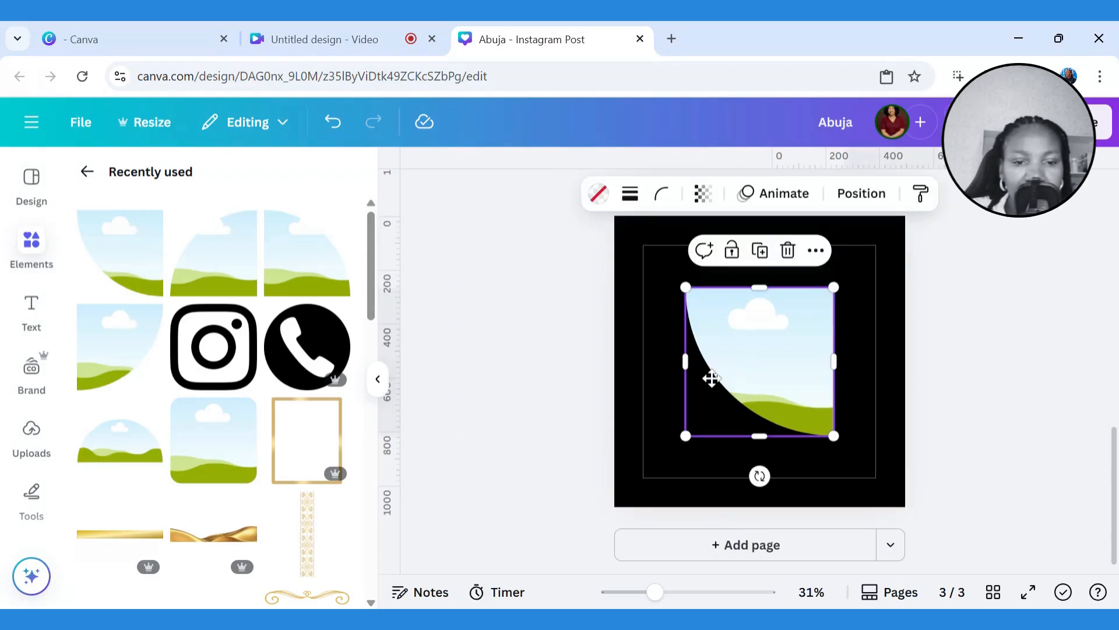
pyautogui.moveTo(712, 378); pyautogui.dragTo(655, 429)
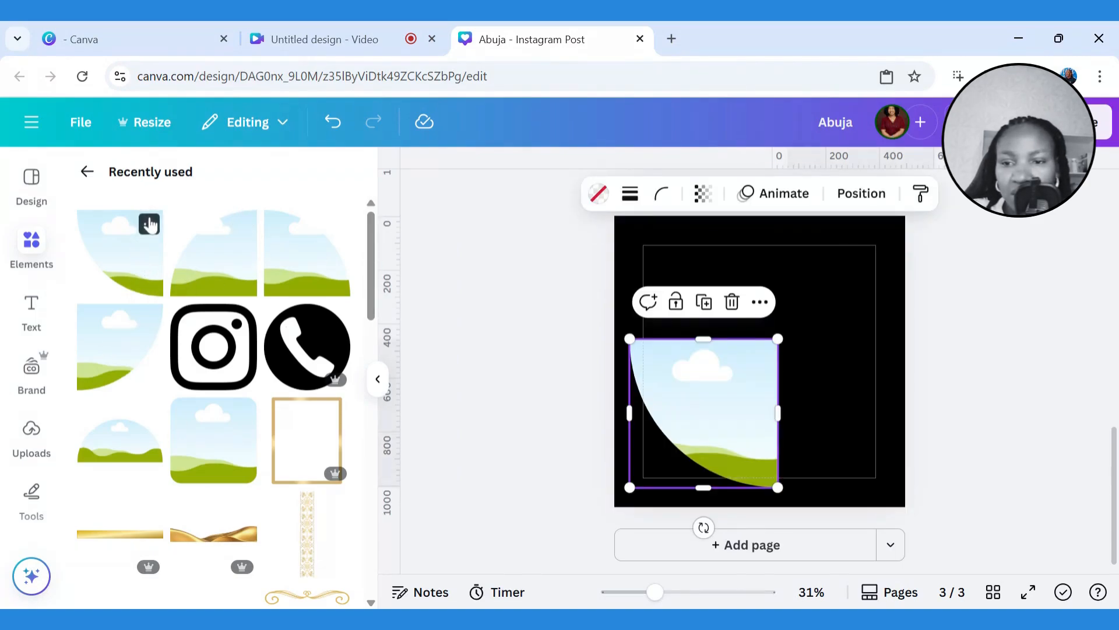
pyautogui.click(150, 225)
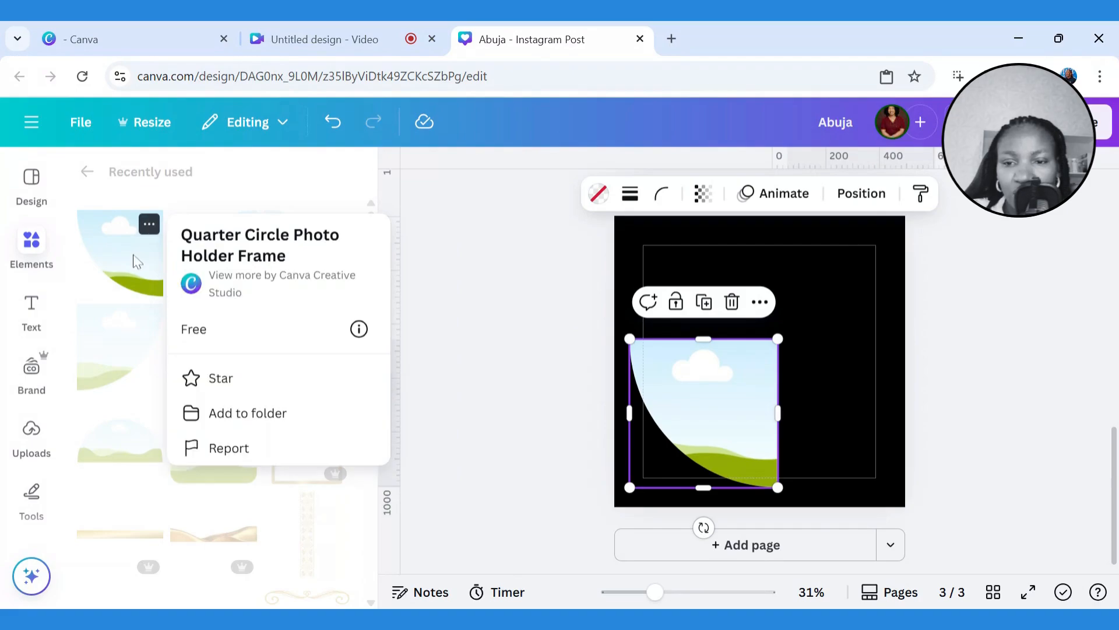
pyautogui.click(479, 315)
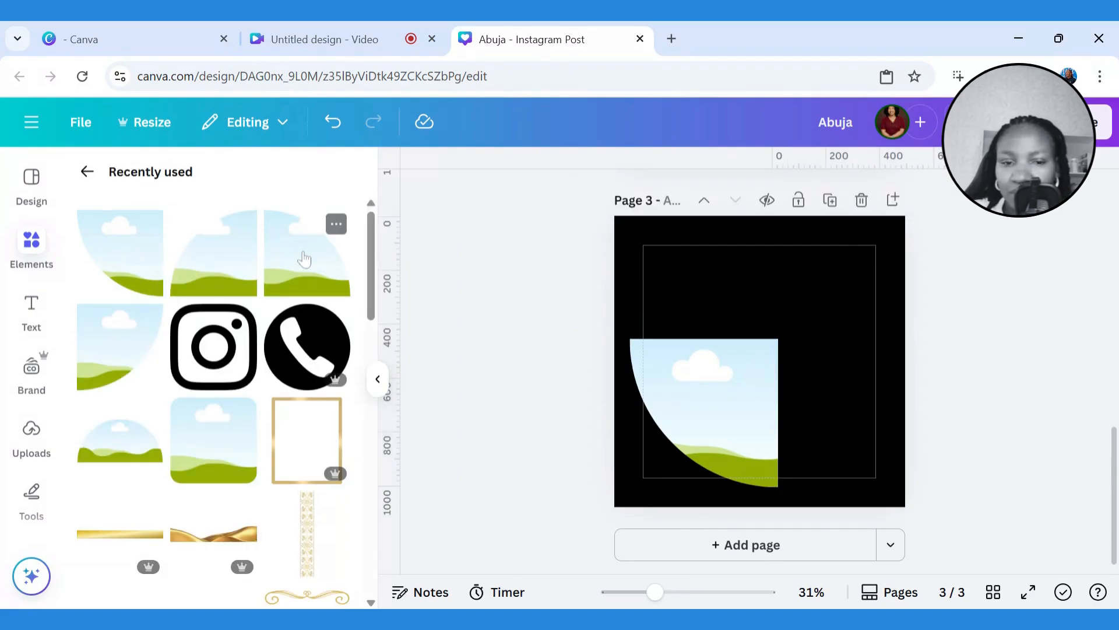
pyautogui.click(304, 258)
pyautogui.moveTo(739, 391); pyautogui.dragTo(846, 272)
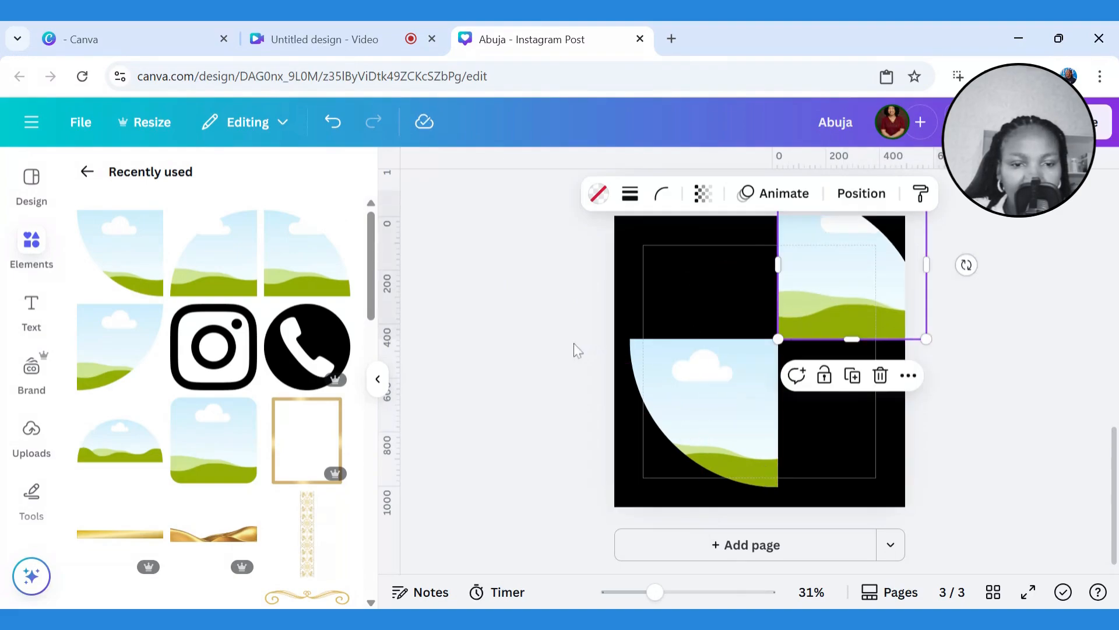
# Scale down both quarter-circle frames together and centre the pair on the page
pyautogui.moveTo(554, 325); pyautogui.dragTo(874, 367)
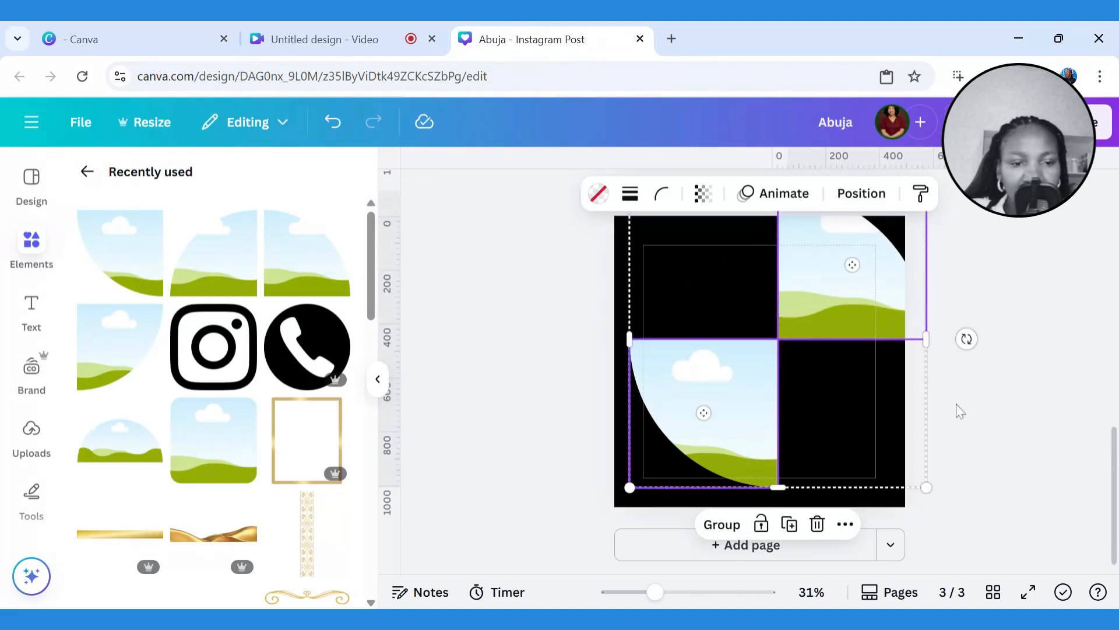
pyautogui.moveTo(927, 487); pyautogui.dragTo(890, 475)
pyautogui.moveTo(803, 362); pyautogui.dragTo(800, 366)
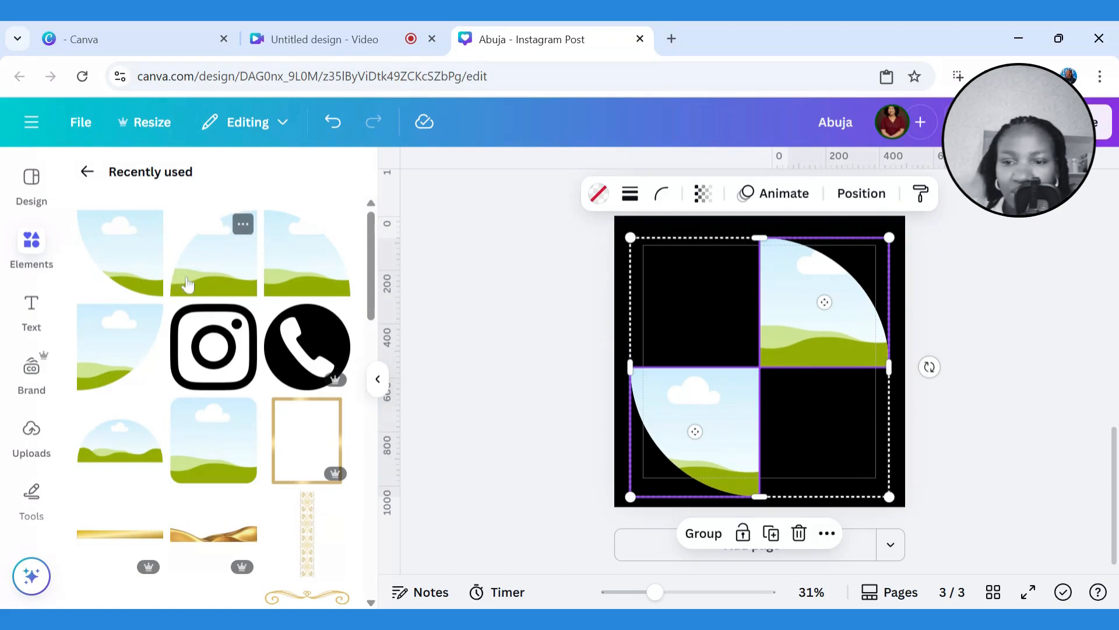
# Add the upper-left and lower-right quarter-circle frames, placing each in its empty quadrant against the page centre
pyautogui.click(205, 282)
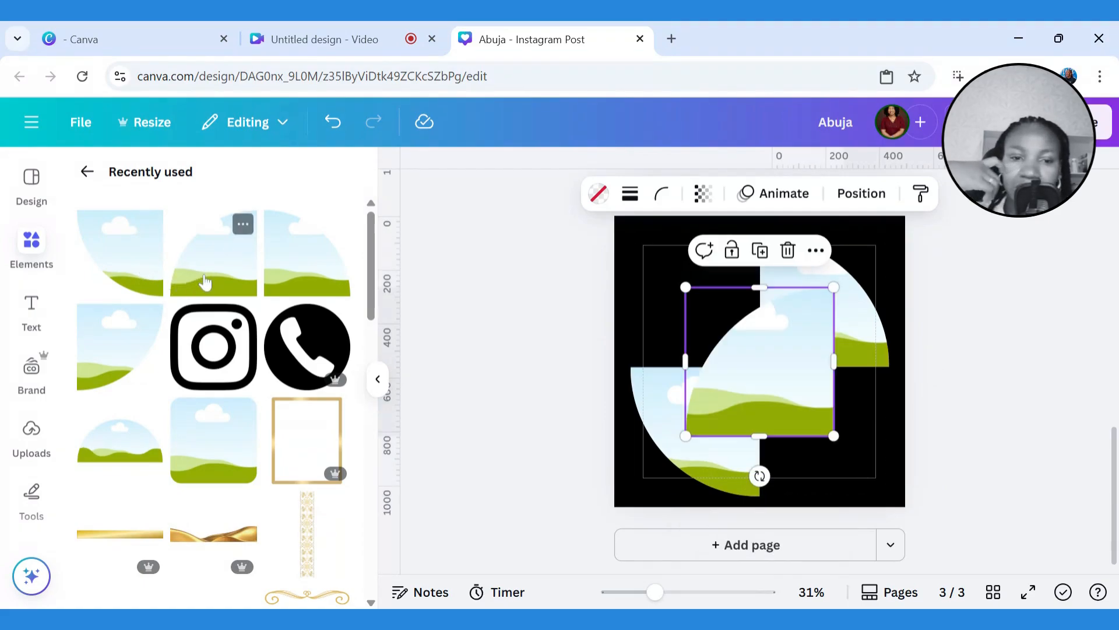
pyautogui.moveTo(751, 393); pyautogui.dragTo(681, 322)
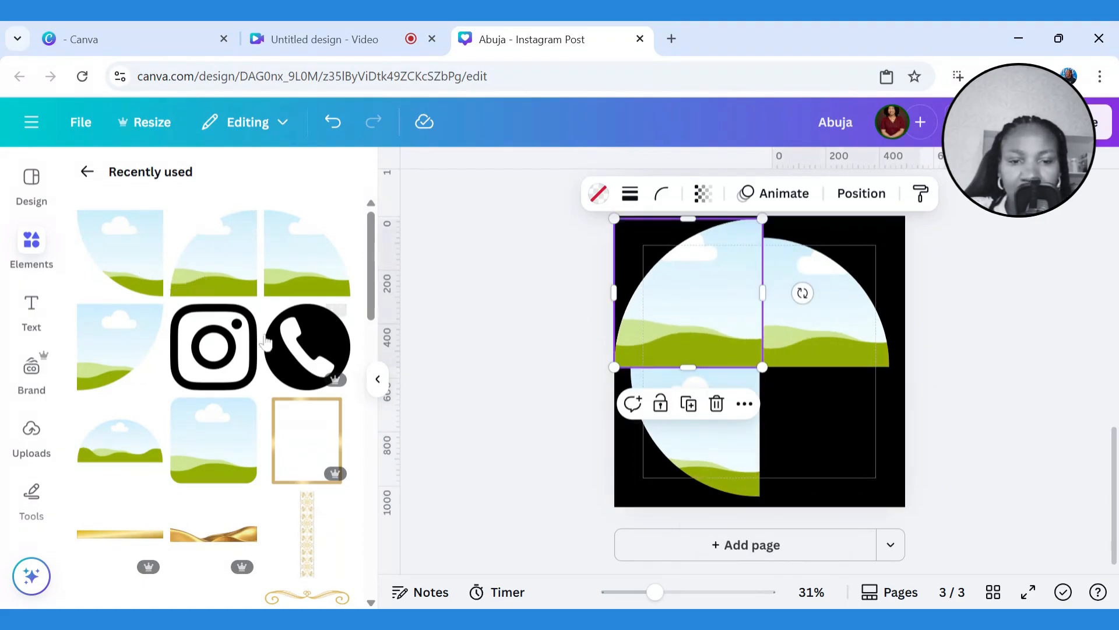
pyautogui.click(126, 352)
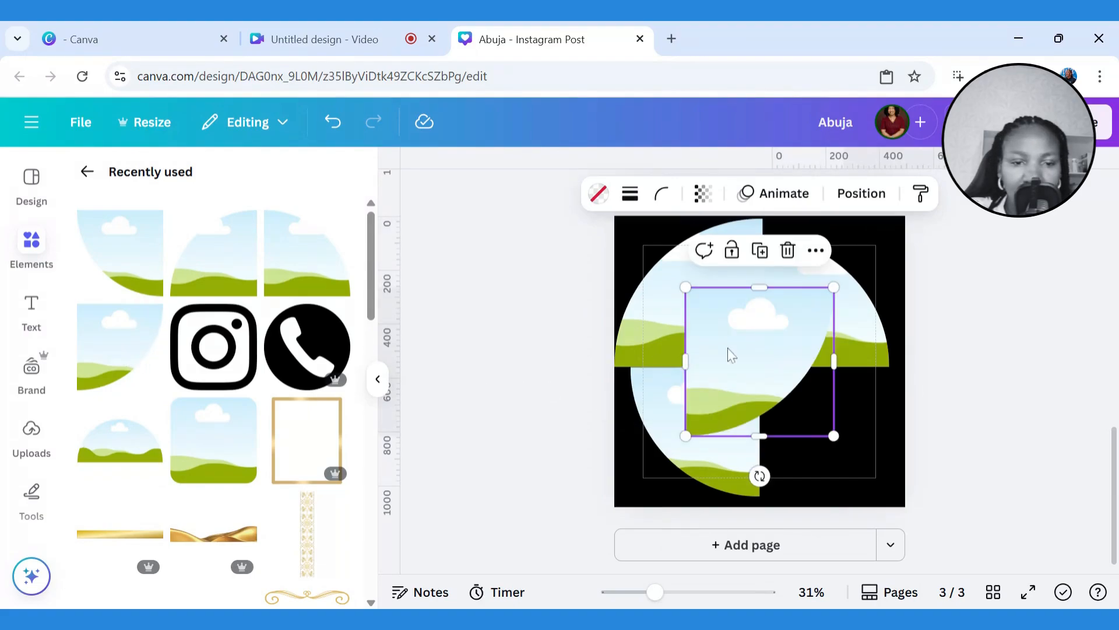
pyautogui.moveTo(742, 358); pyautogui.dragTo(816, 434)
# Set the upper-left frame's width and height to 344.6 px and move its inner corner to the page centre
pyautogui.click(702, 310)
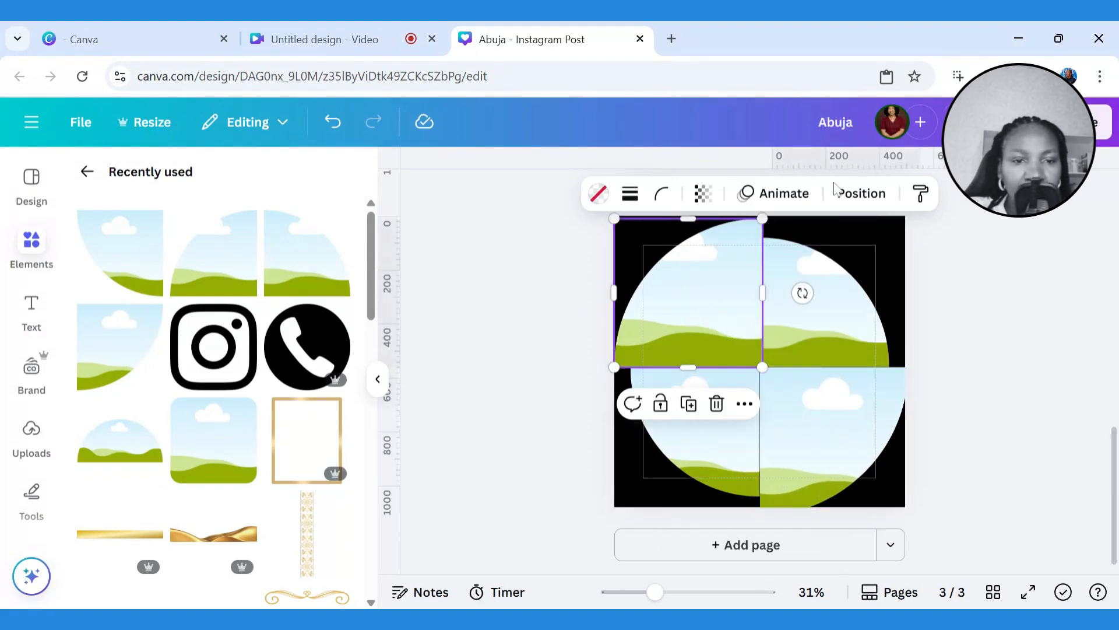
pyautogui.click(857, 195)
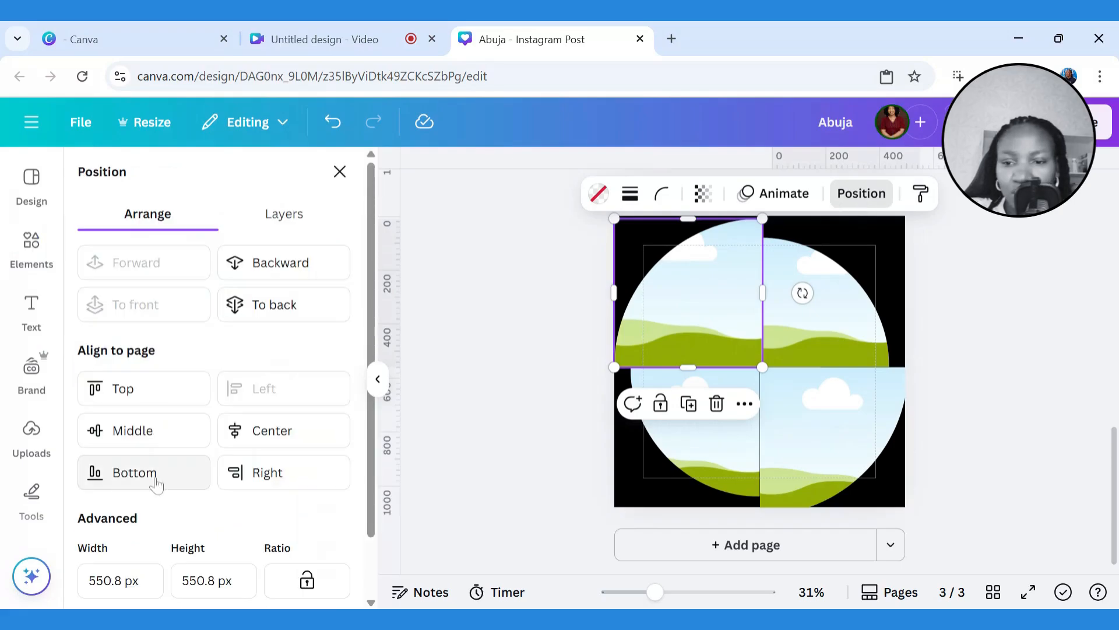
pyautogui.click(111, 580)
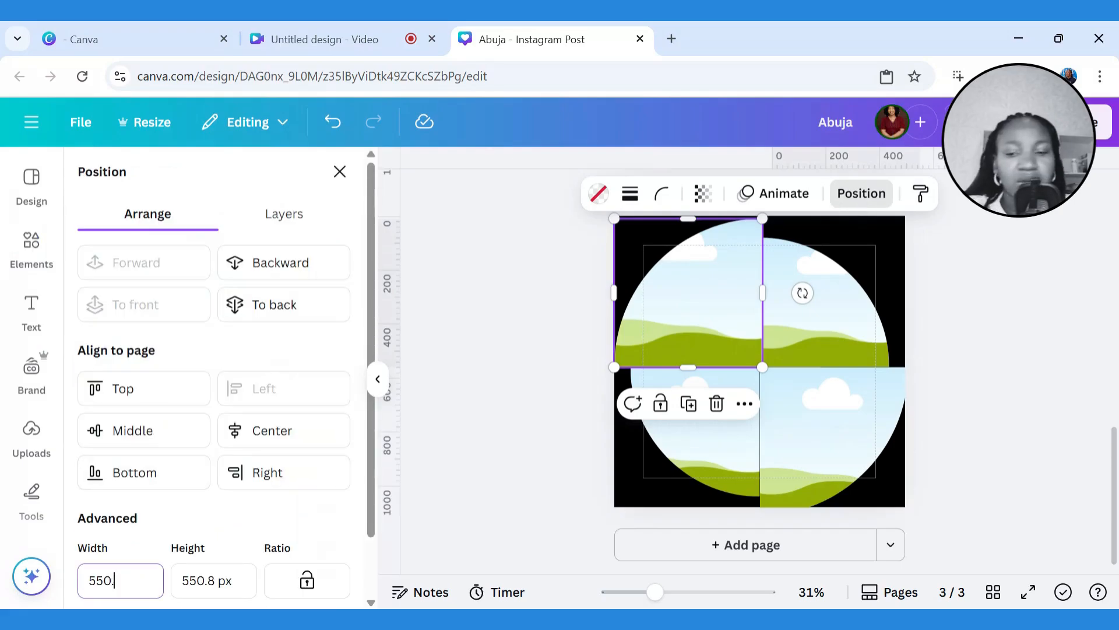
pyautogui.press('BackSpace')
pyautogui.press('BackSpace')
pyautogui.press('BackSpace')
pyautogui.write('344')
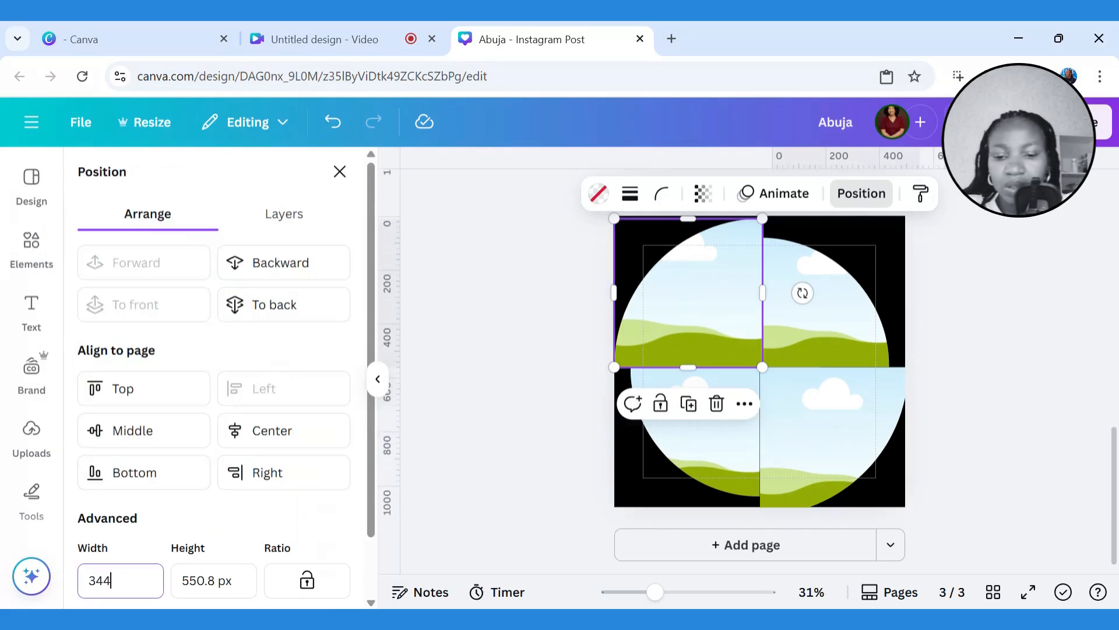
pyautogui.write('.6')
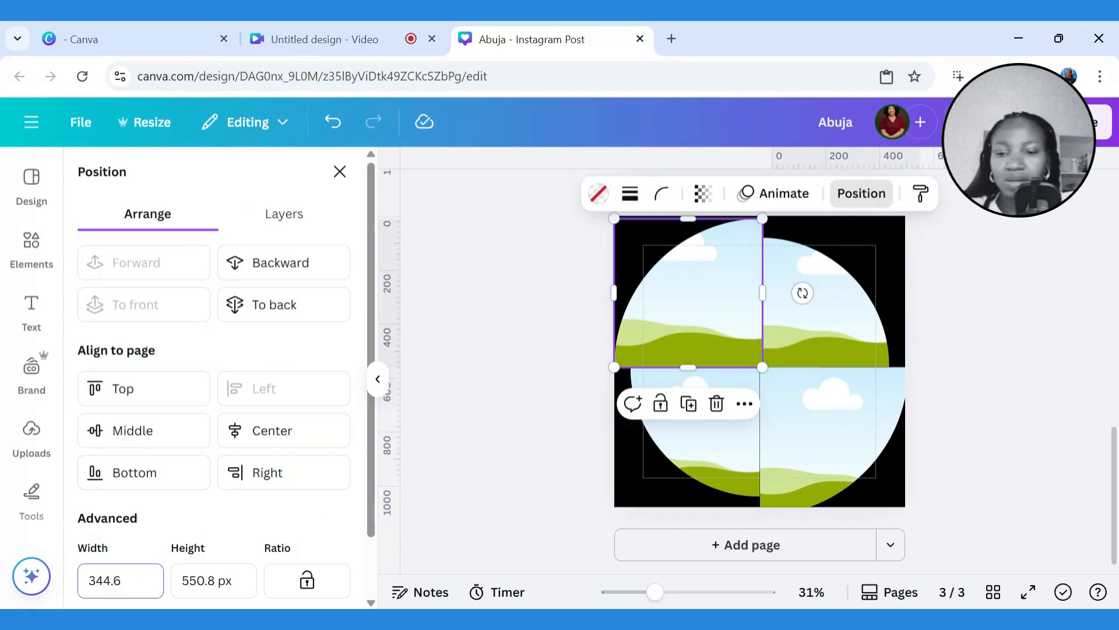
pyautogui.click(183, 580)
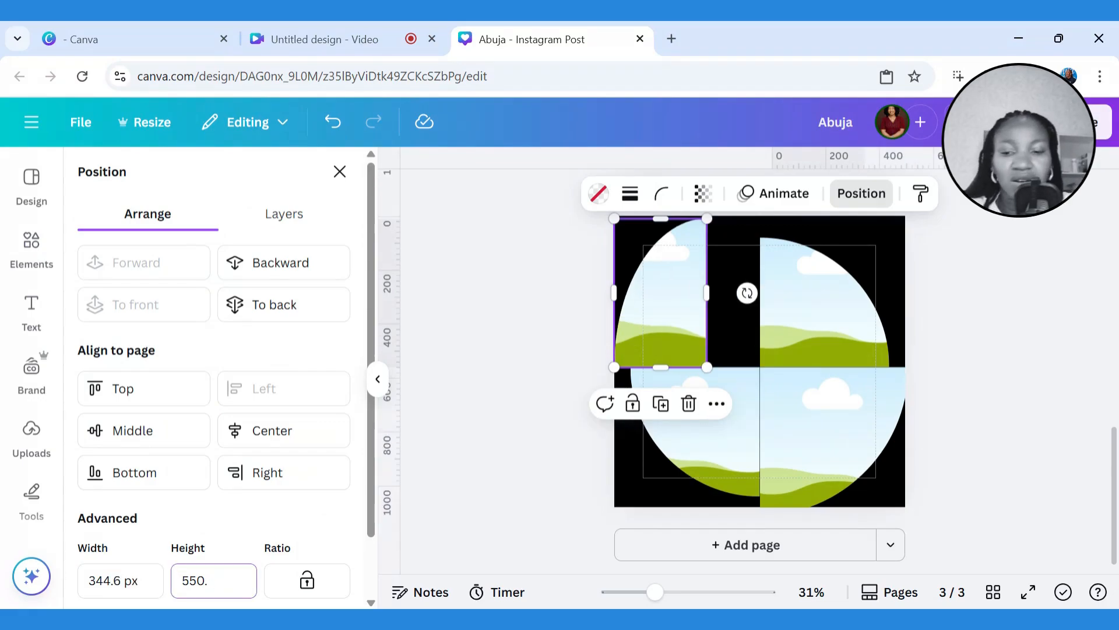
pyautogui.press('BackSpace')
pyautogui.press('BackSpace')
pyautogui.press('BackSpace')
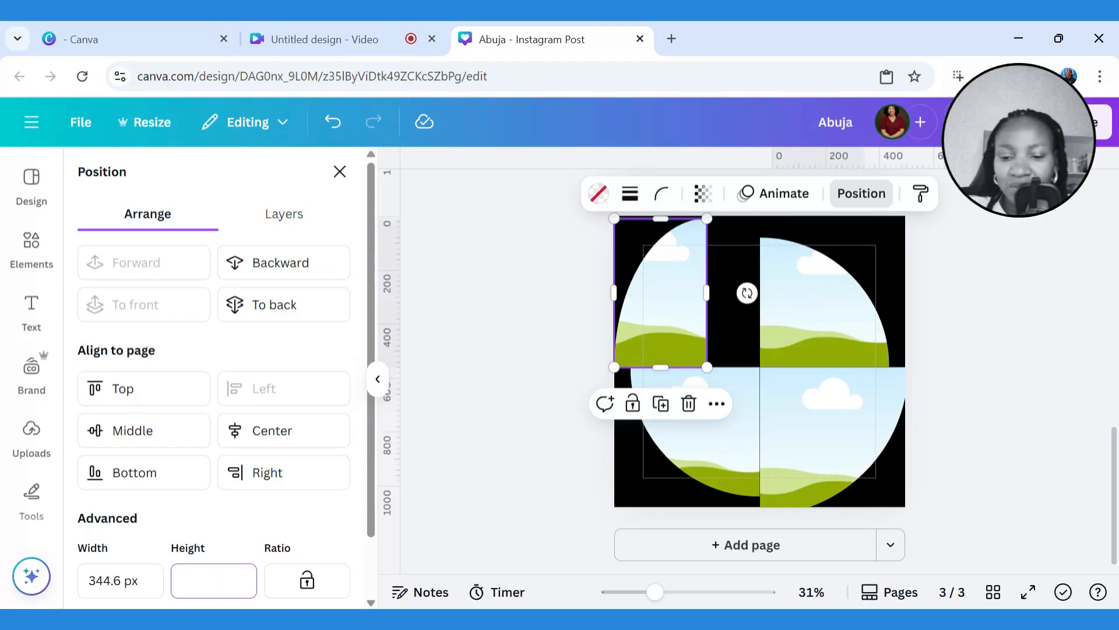
pyautogui.write('344')
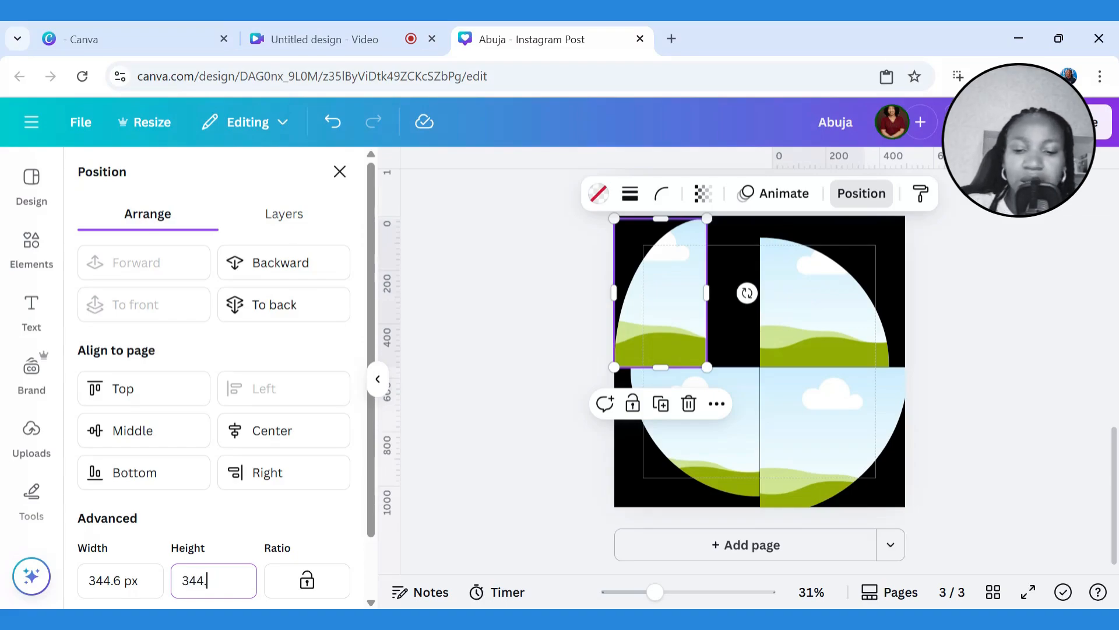
pyautogui.write('.6')
pyautogui.press('Return')
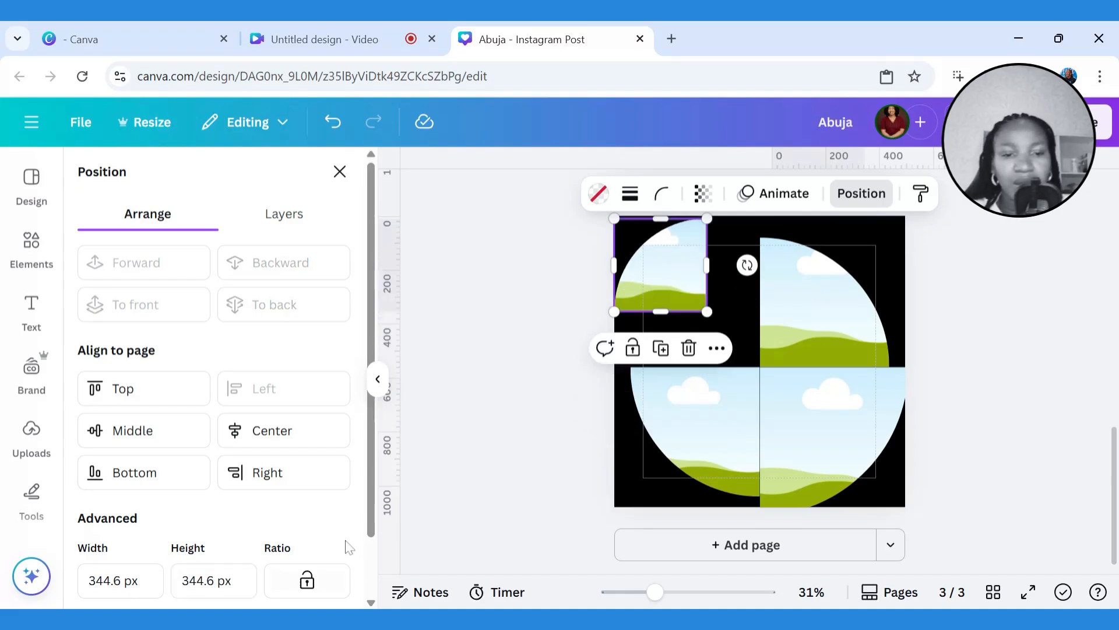
pyautogui.moveTo(662, 267); pyautogui.dragTo(711, 322)
# Set the lower-right quarter-circle frame's width and height to 344.6 px, then deselect it
pyautogui.click(795, 412)
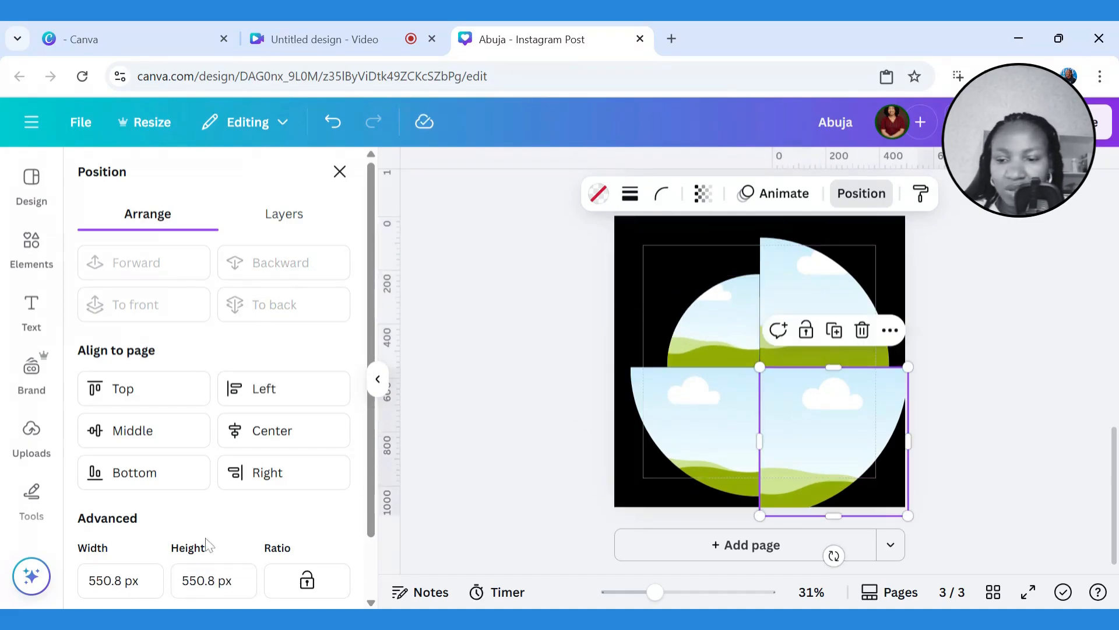
pyautogui.click(111, 580)
pyautogui.doubleClick(105, 580)
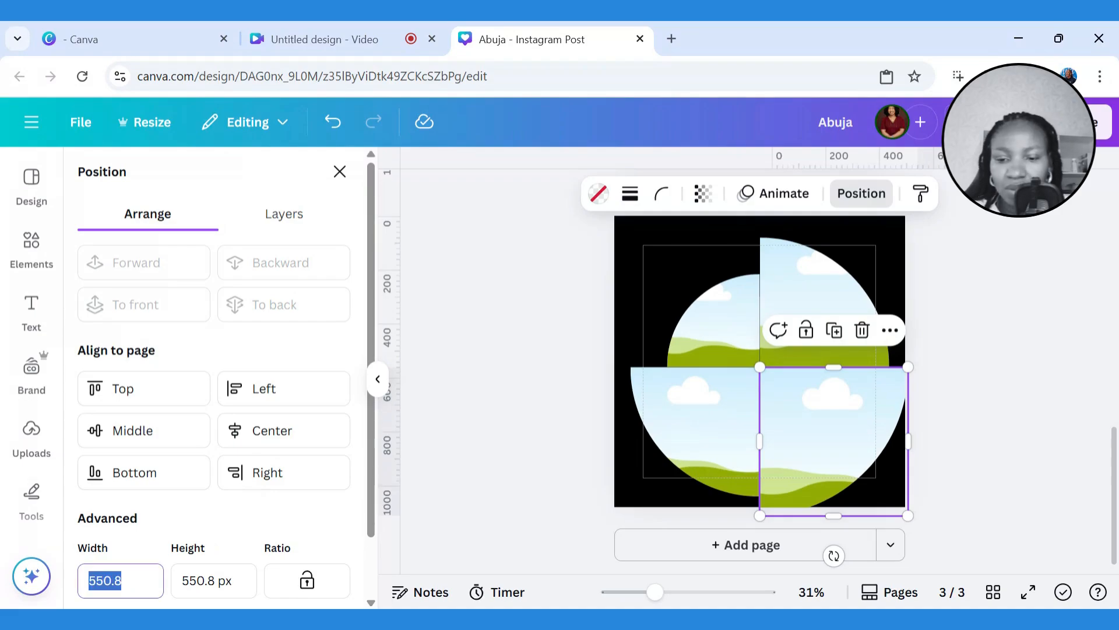
pyautogui.write('344.6')
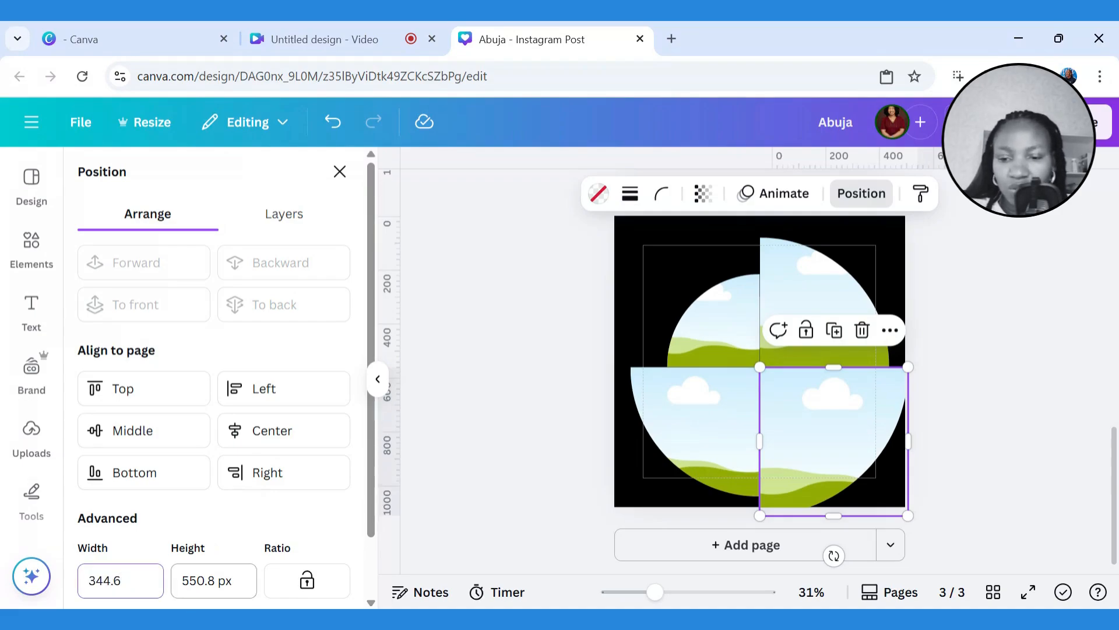
pyautogui.click(204, 580)
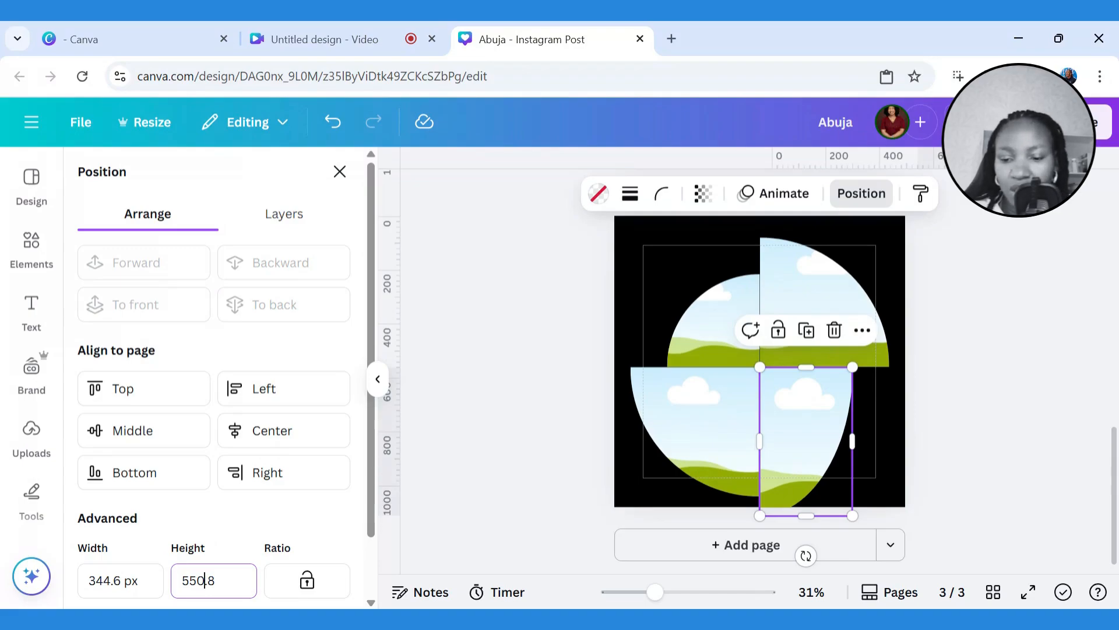
pyautogui.hotkey('ctrl', 'a')
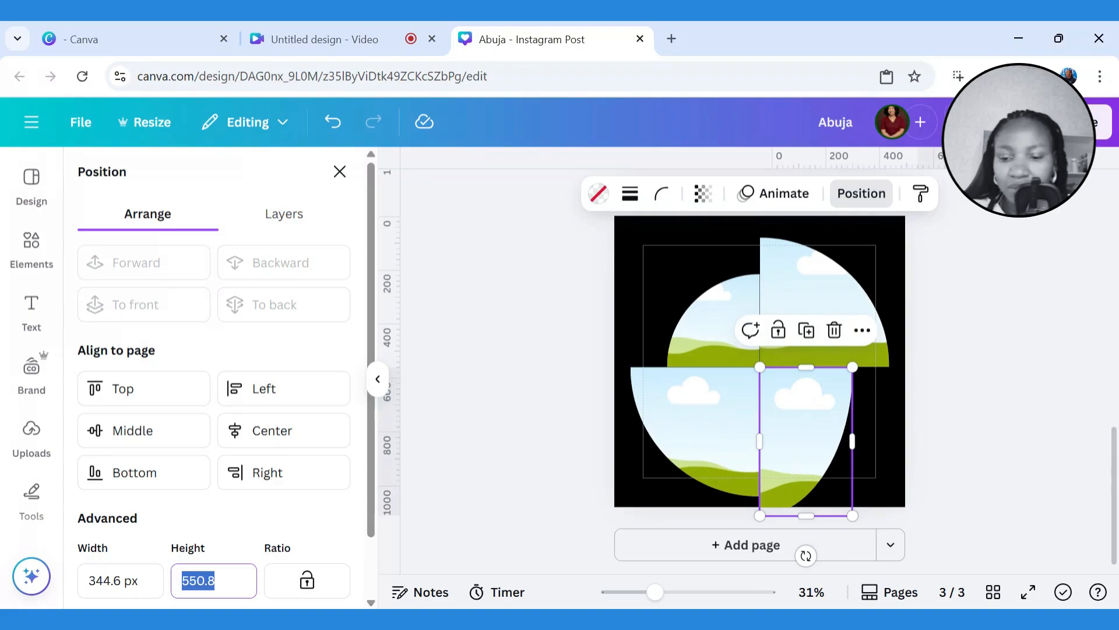
pyautogui.write('344.6')
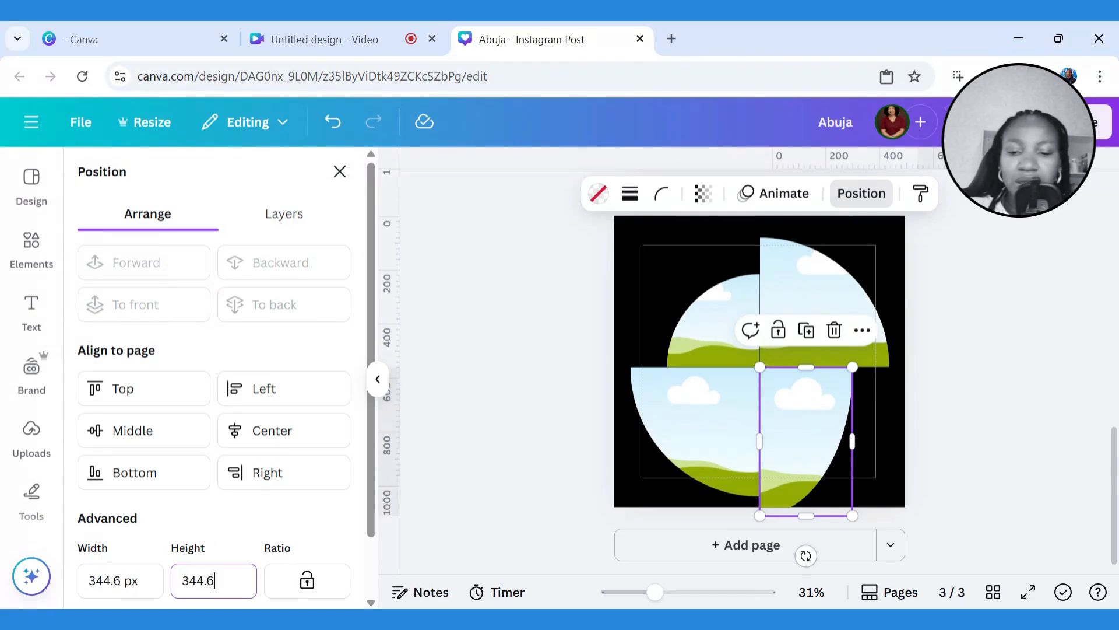
pyautogui.press('Return')
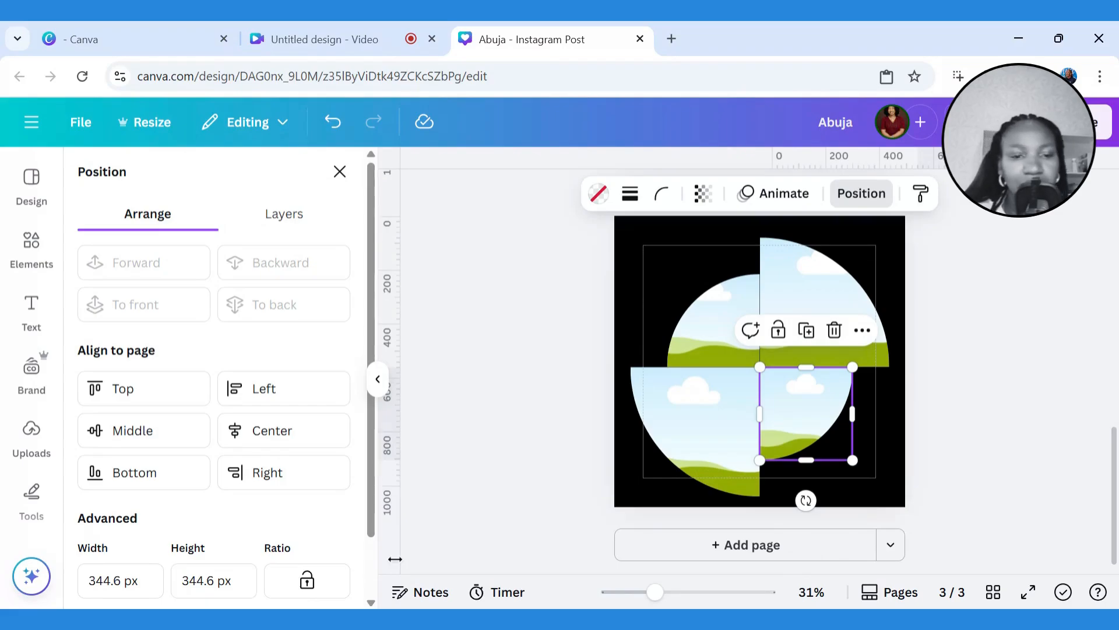
pyautogui.click(602, 304)
pyautogui.click(600, 300)
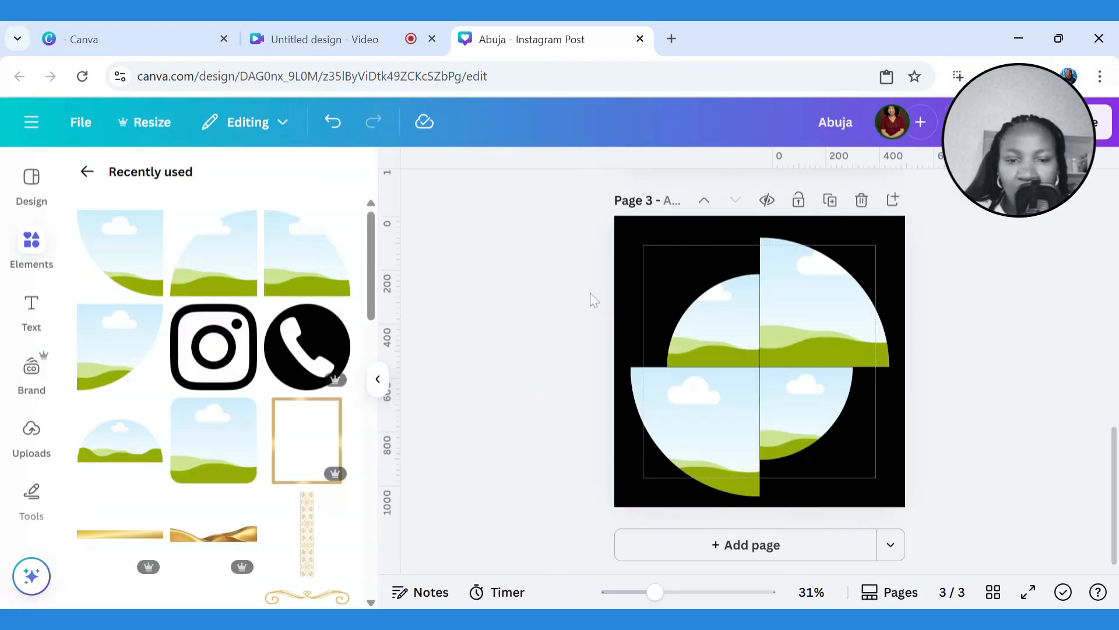
# Add a circle shape, shrink it slightly and centre it where the four frames meet
pyautogui.press('c')
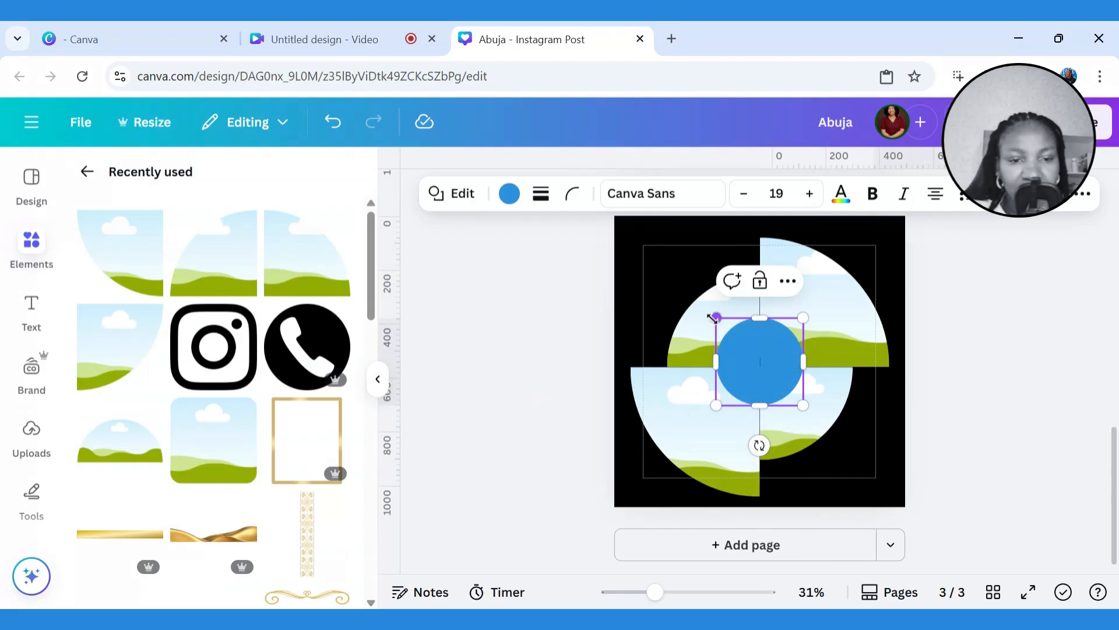
pyautogui.moveTo(717, 318); pyautogui.dragTo(733, 334)
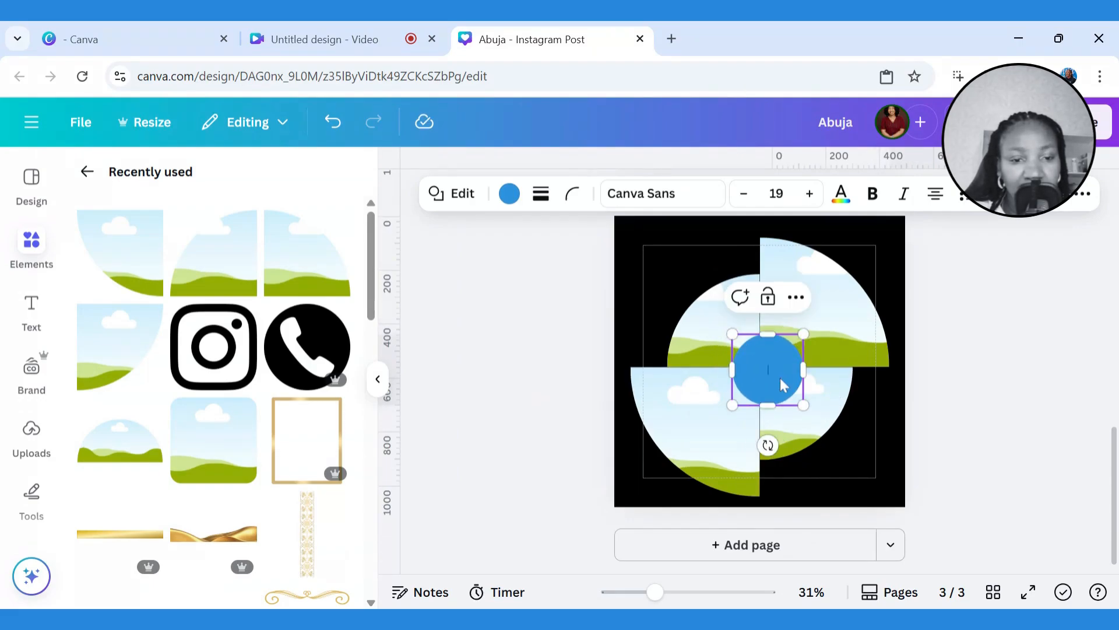
pyautogui.moveTo(782, 384); pyautogui.dragTo(773, 378)
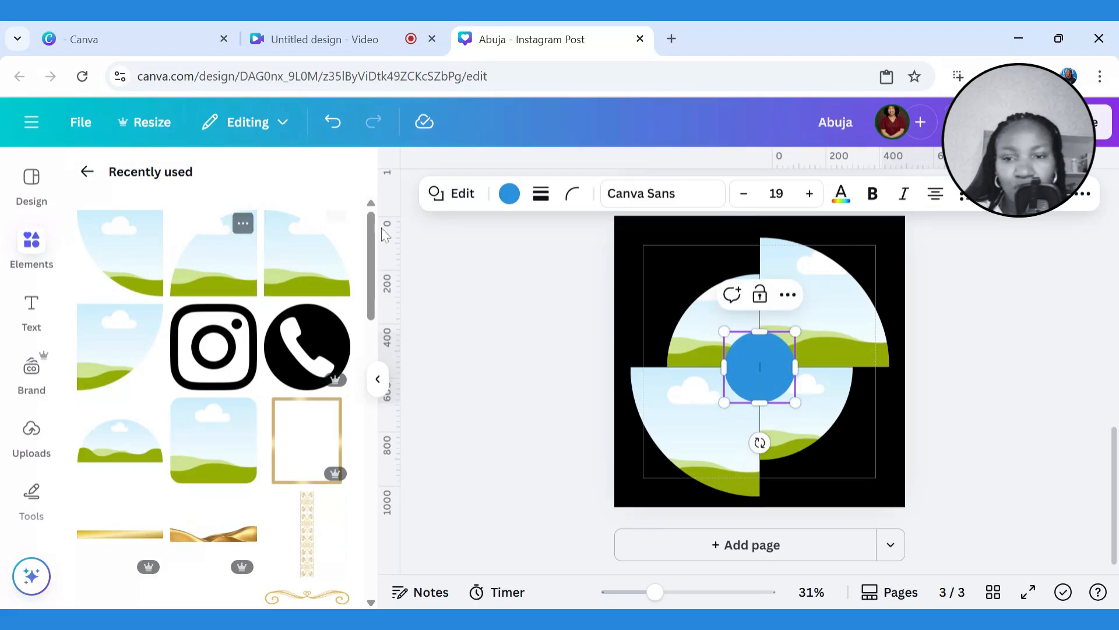
pyautogui.click(594, 283)
# Fill the centre circle with the green gradient from the document colors
pyautogui.click(742, 366)
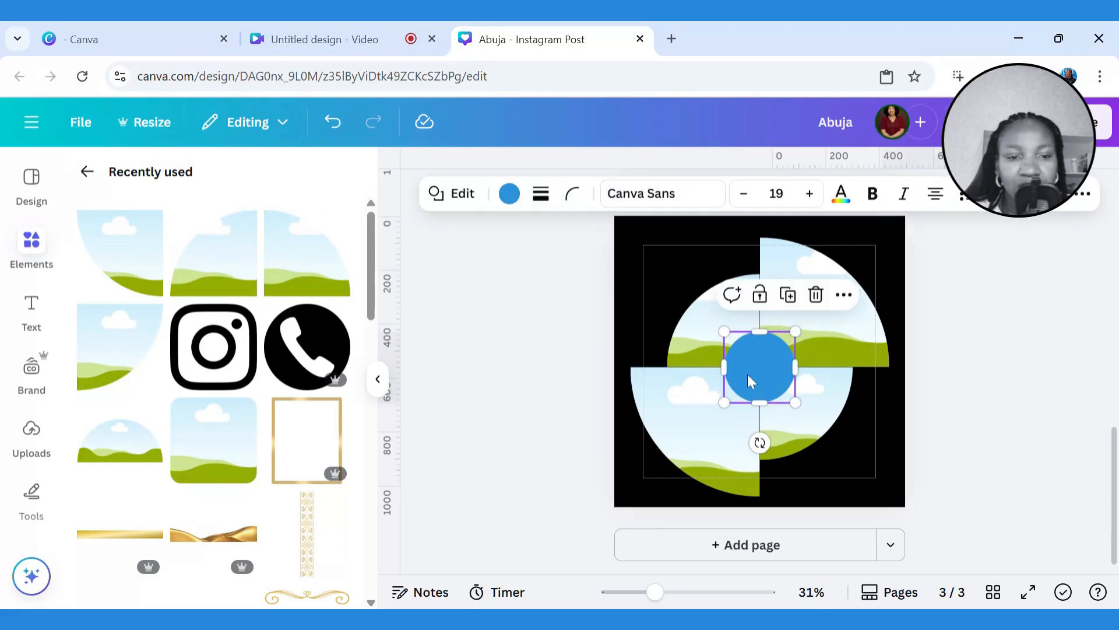
pyautogui.click(509, 194)
pyautogui.click(331, 301)
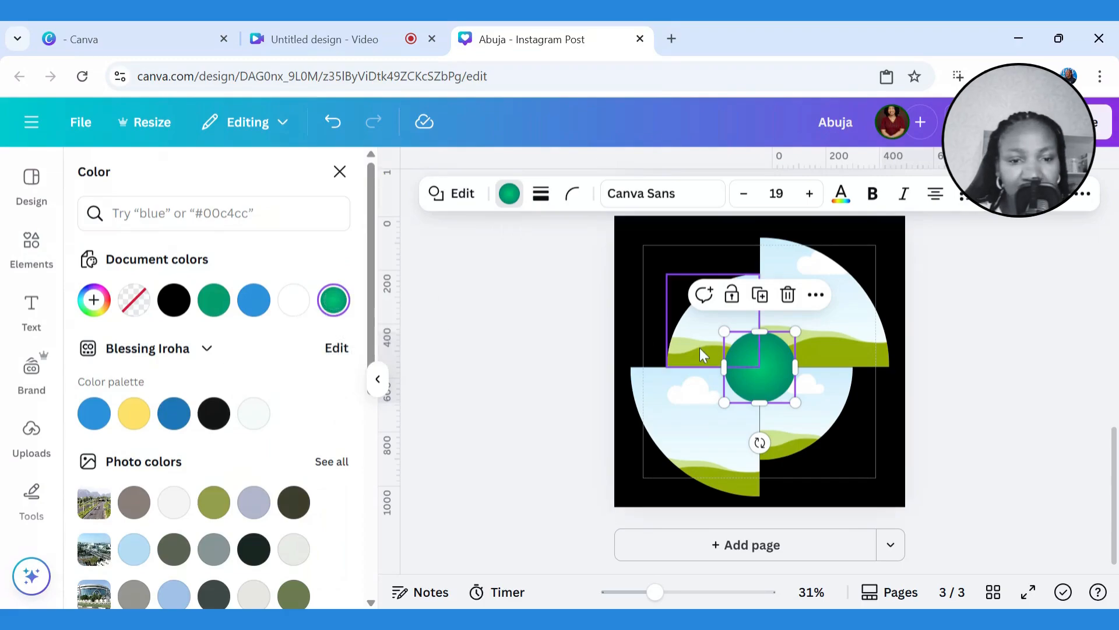
# Give all four quarter-circle frames and the centre circle a solid white stroke with a weight of 4
pyautogui.click(839, 326)
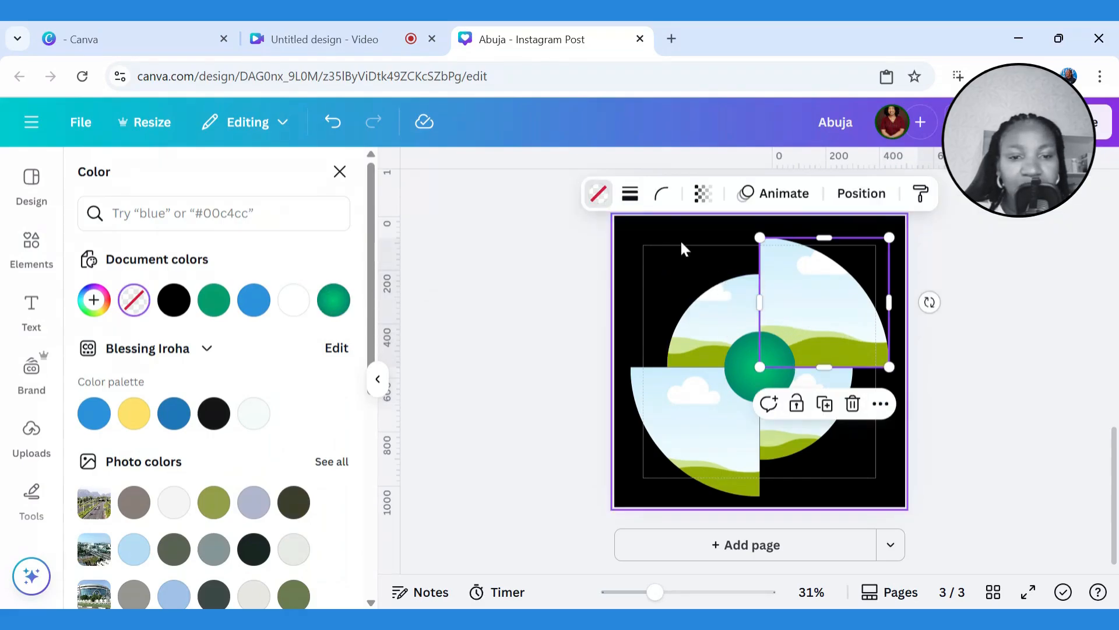
pyautogui.moveTo(586, 295); pyautogui.dragTo(827, 429)
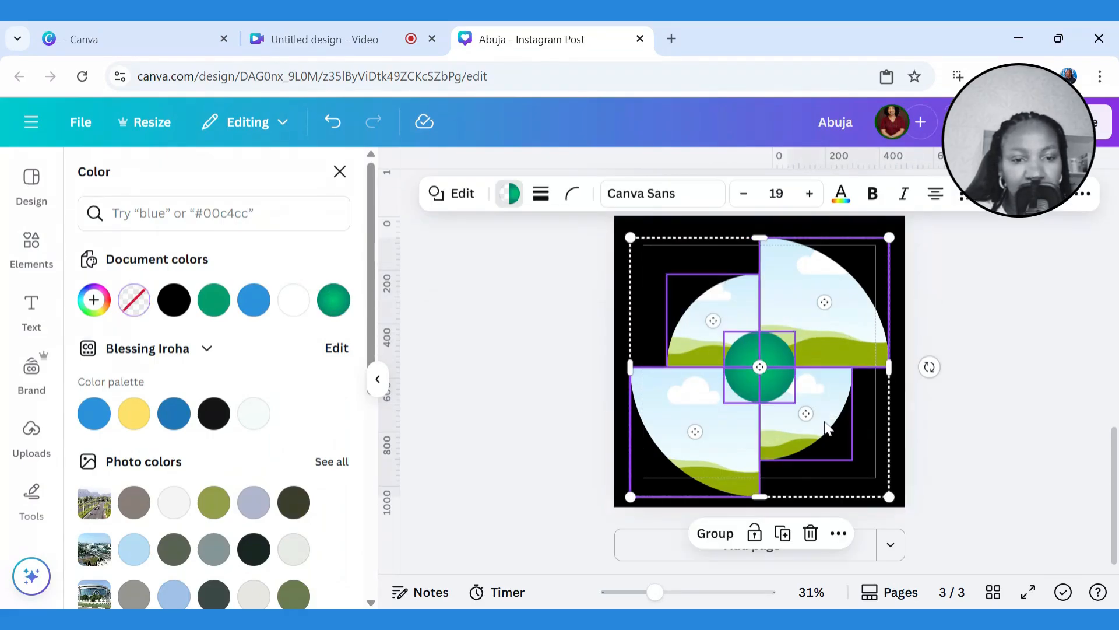
pyautogui.click(536, 197)
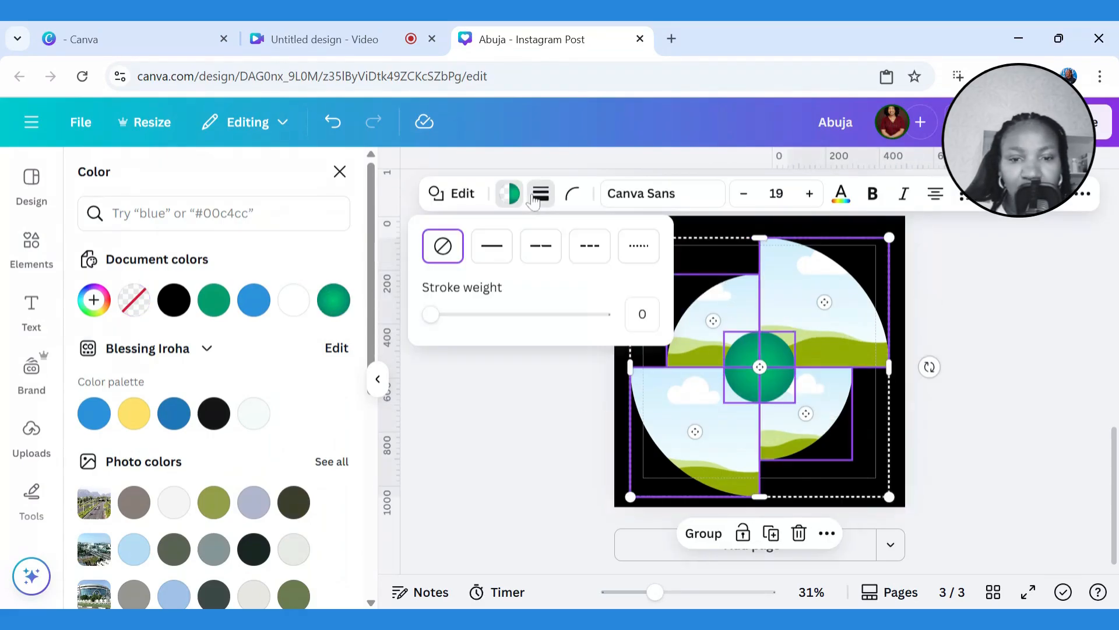
pyautogui.click(507, 247)
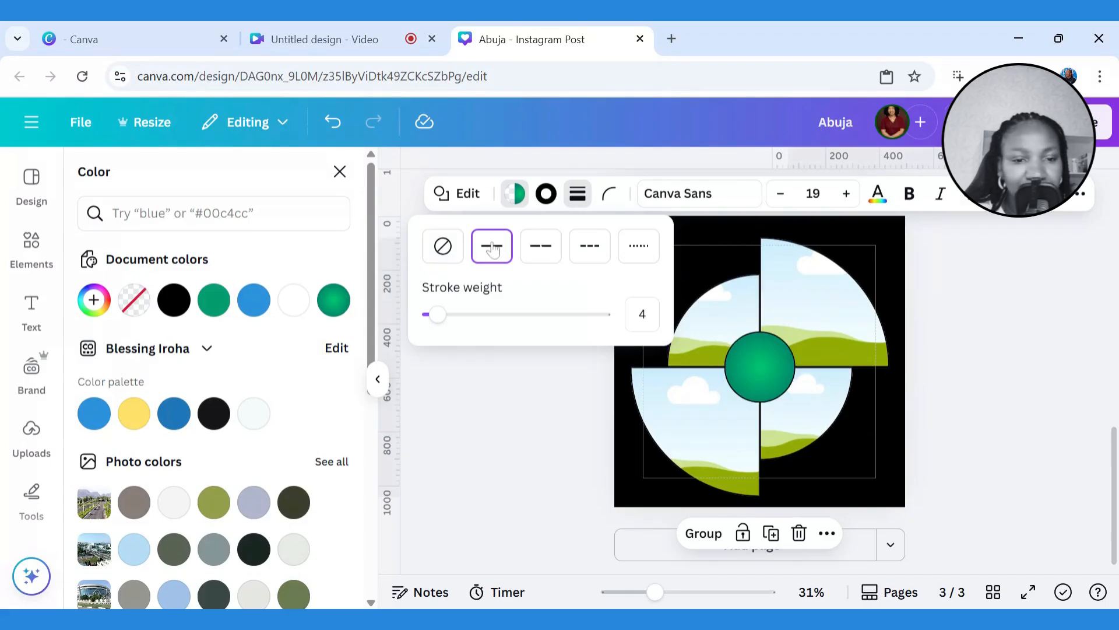
pyautogui.click(544, 197)
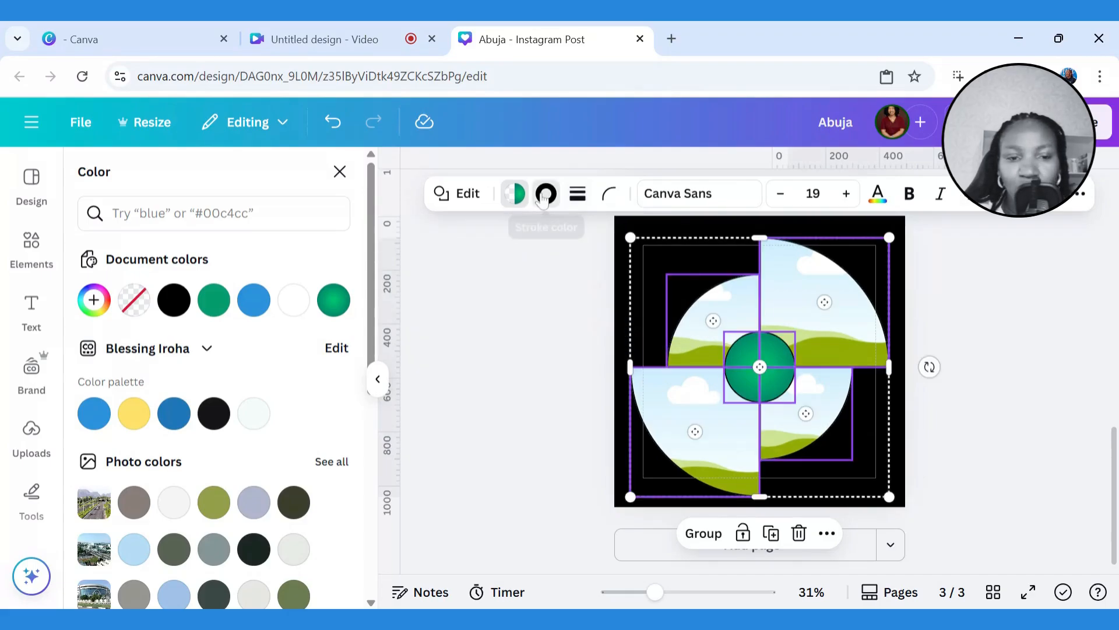
pyautogui.click(544, 198)
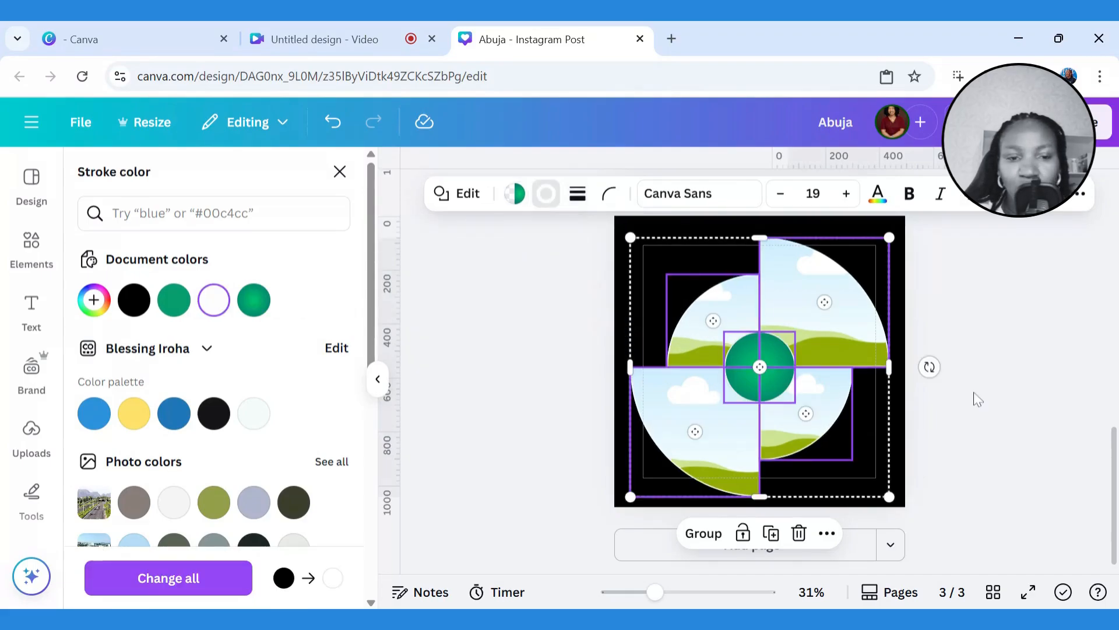
pyautogui.click(978, 399)
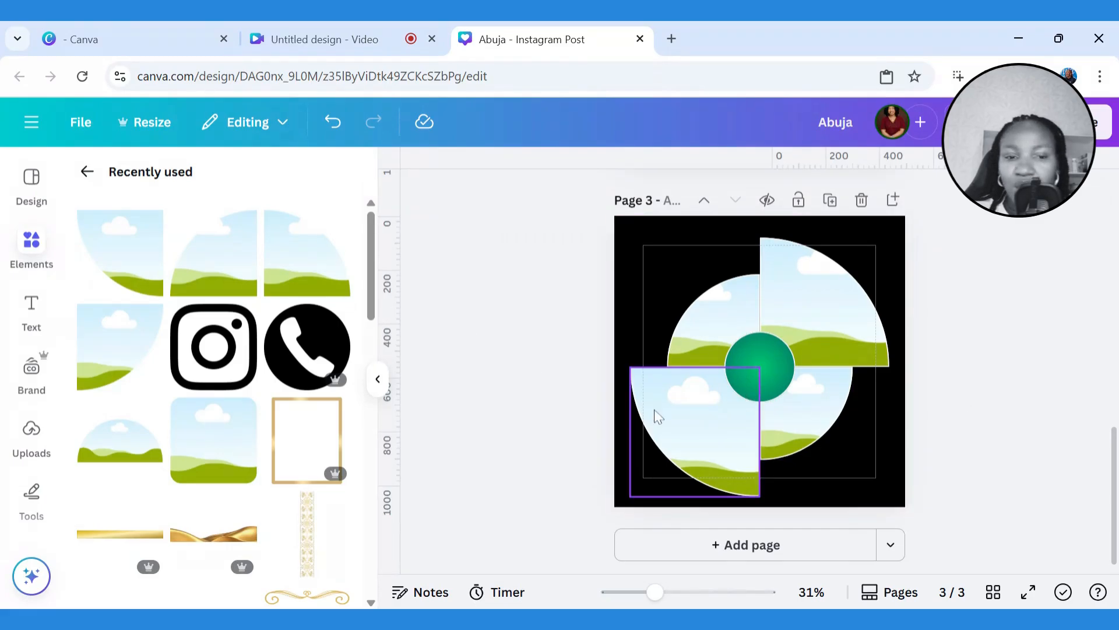
# Add a heading reading "Abuja", shrink it to size 60 and centre it on the green circle
pyautogui.click(32, 306)
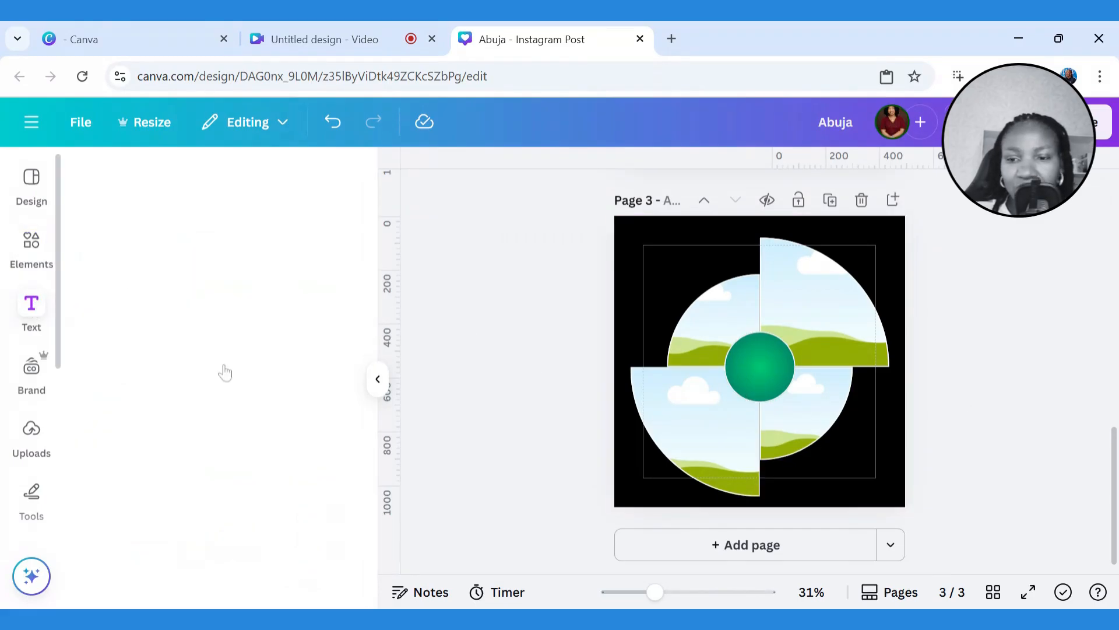
pyautogui.click(158, 358)
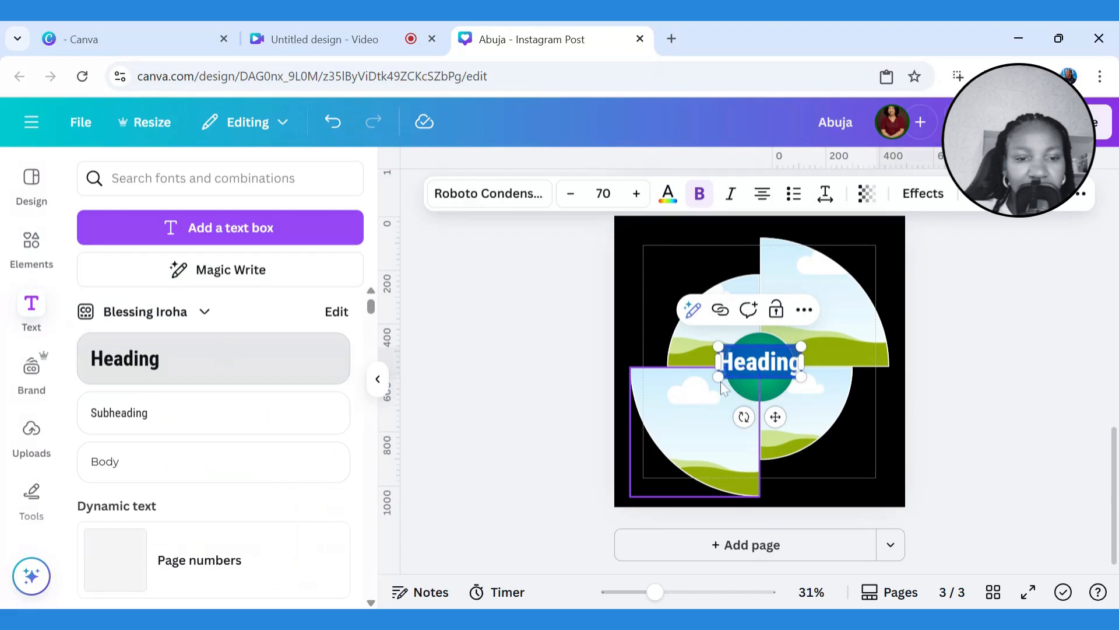
pyautogui.write('Abuja')
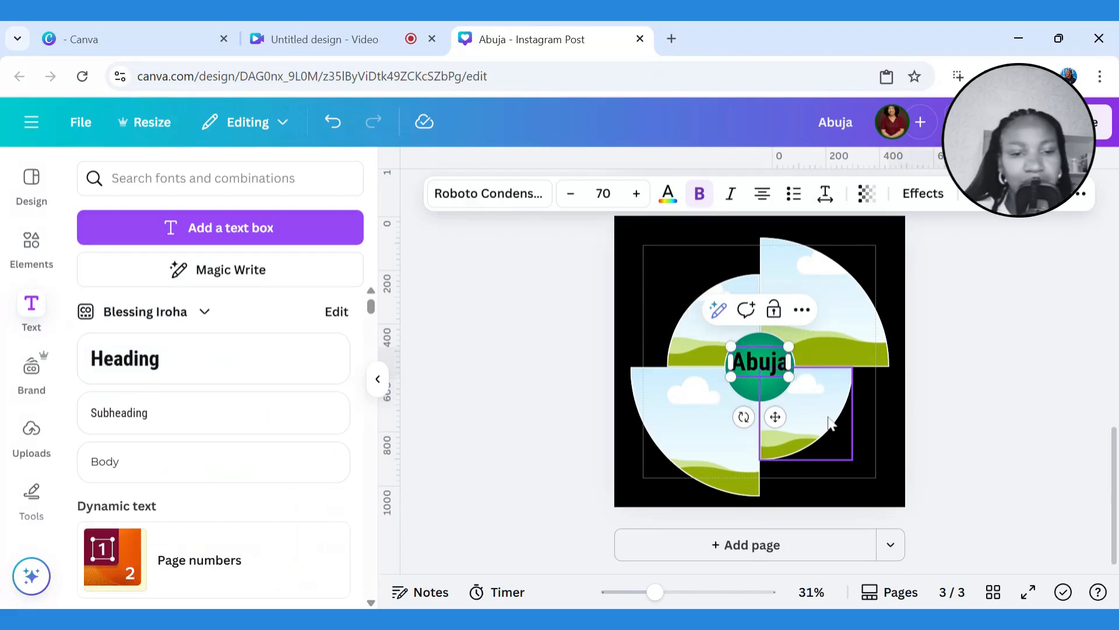
pyautogui.moveTo(791, 376); pyautogui.dragTo(780, 372)
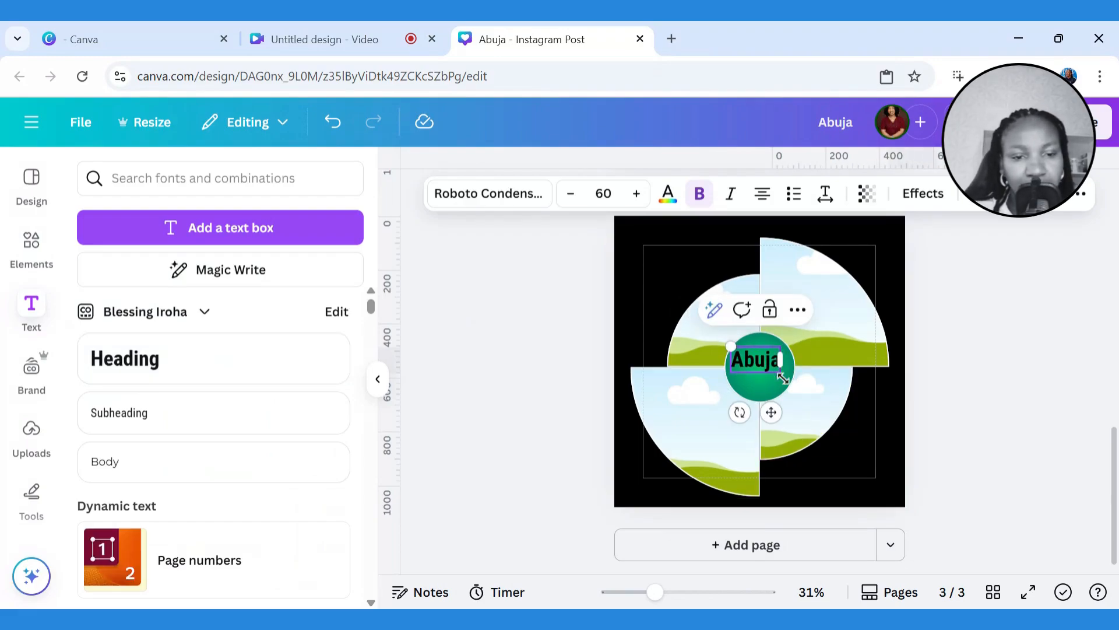
pyautogui.moveTo(772, 411); pyautogui.dragTo(777, 418)
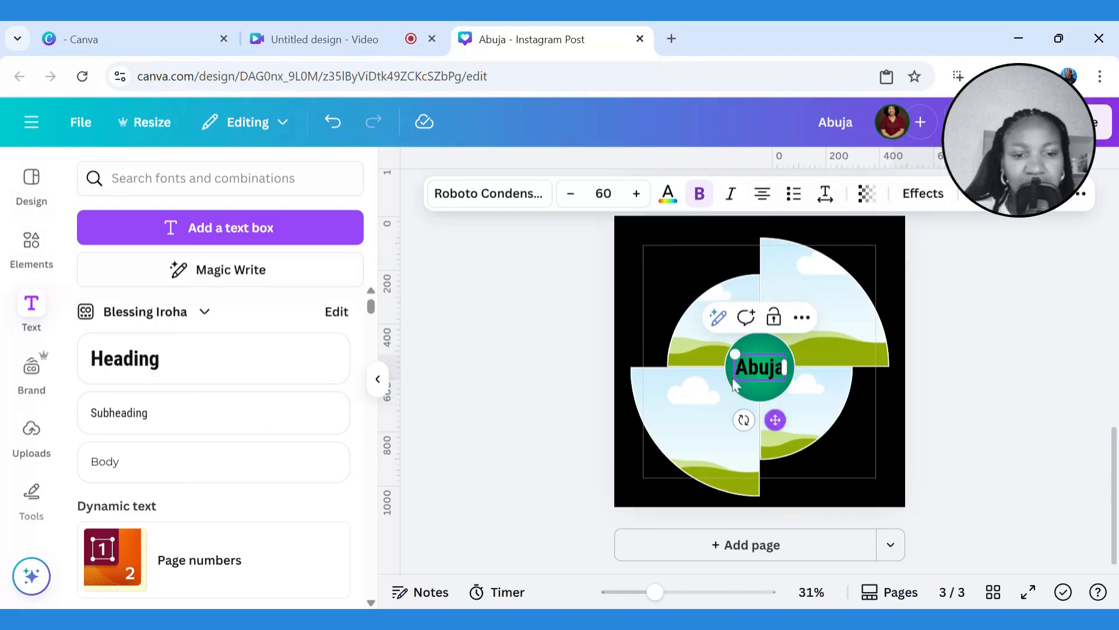
pyautogui.click(891, 402)
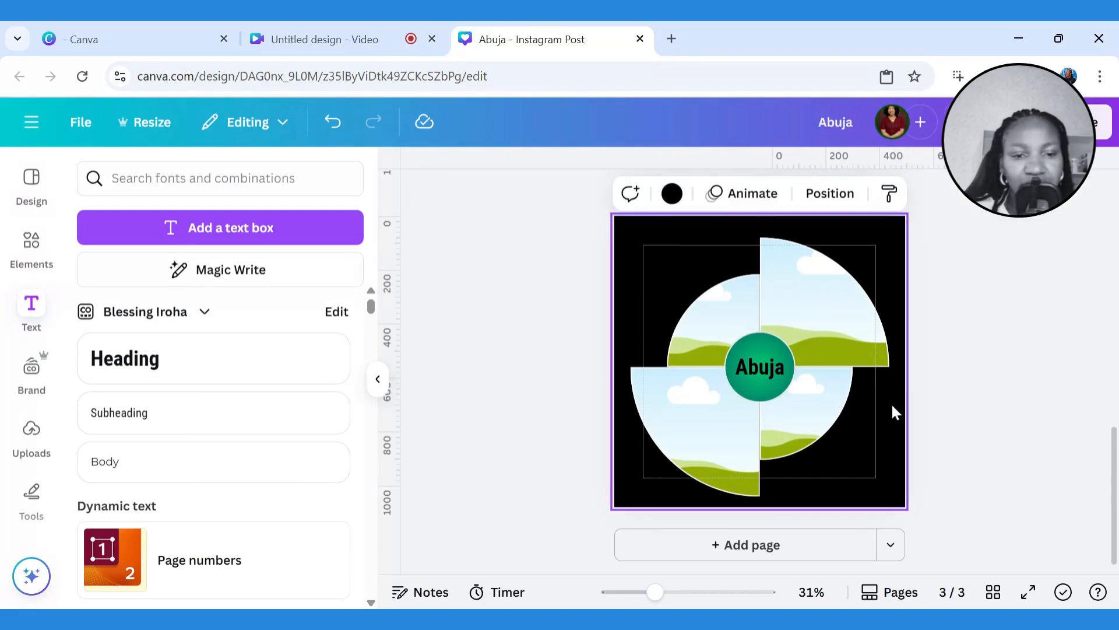
# Change the font of the "Abuja" heading to Brittany and adjust its position within the green circle
pyautogui.click(759, 374)
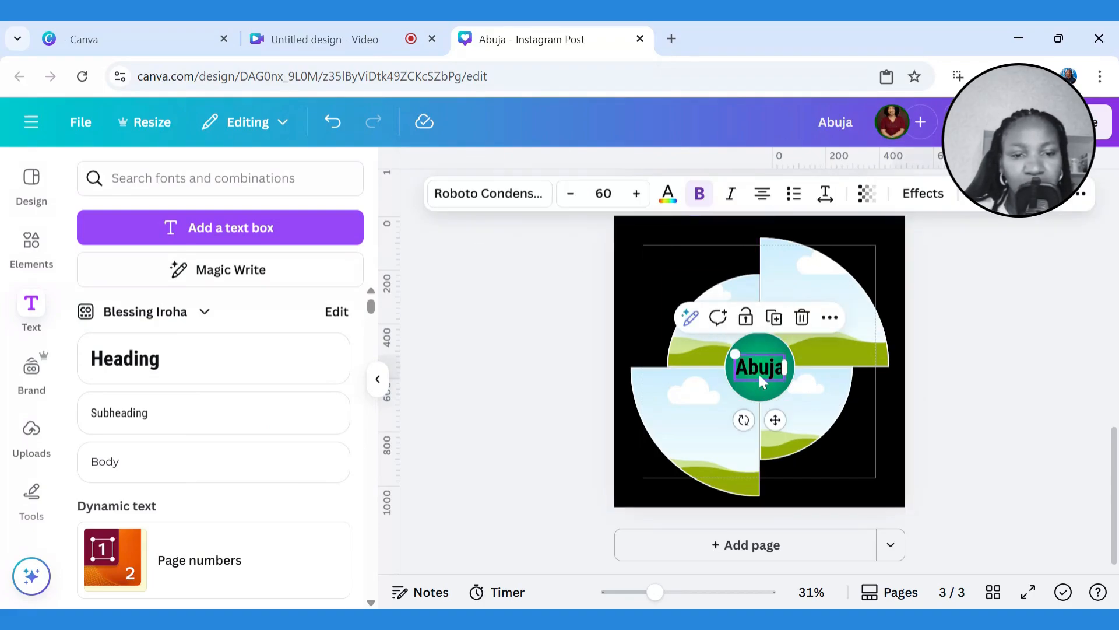
pyautogui.click(488, 196)
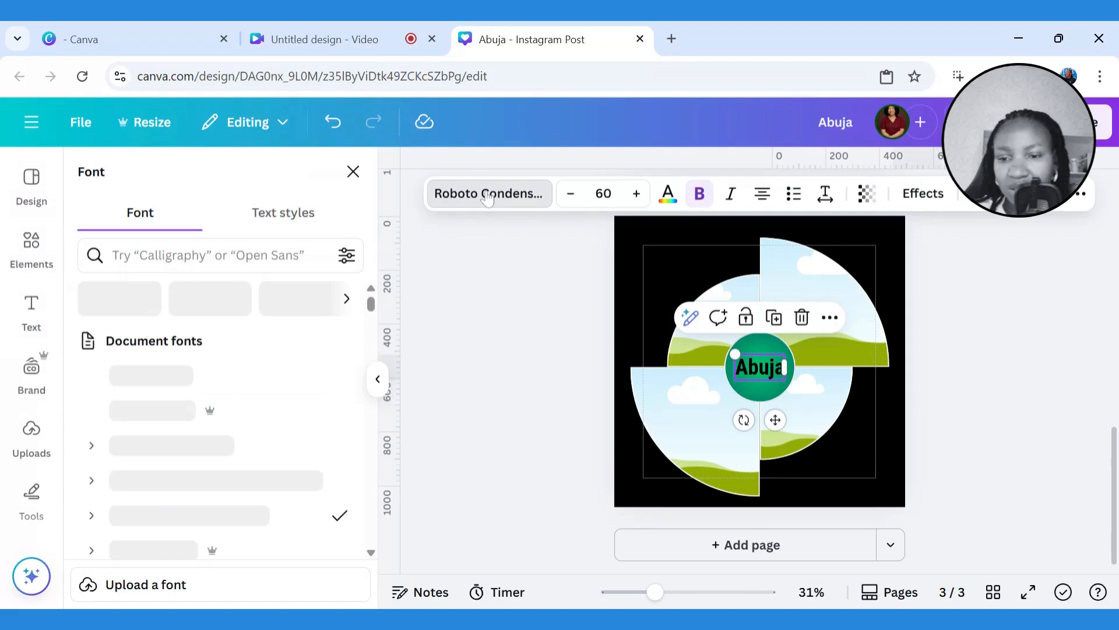
pyautogui.click(132, 378)
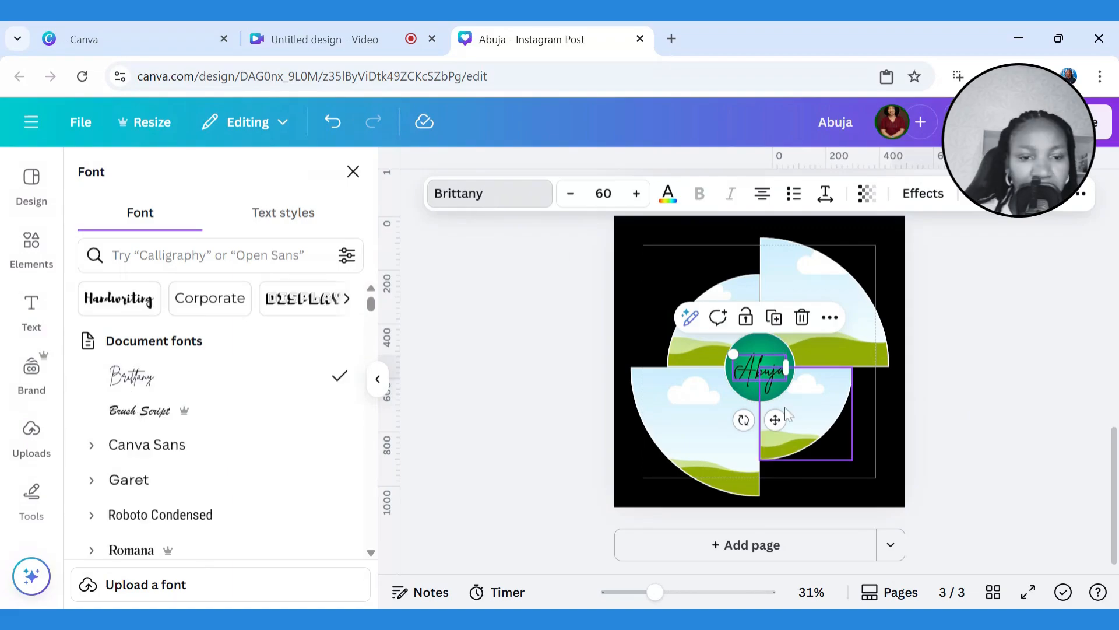
pyautogui.moveTo(775, 419); pyautogui.dragTo(774, 421)
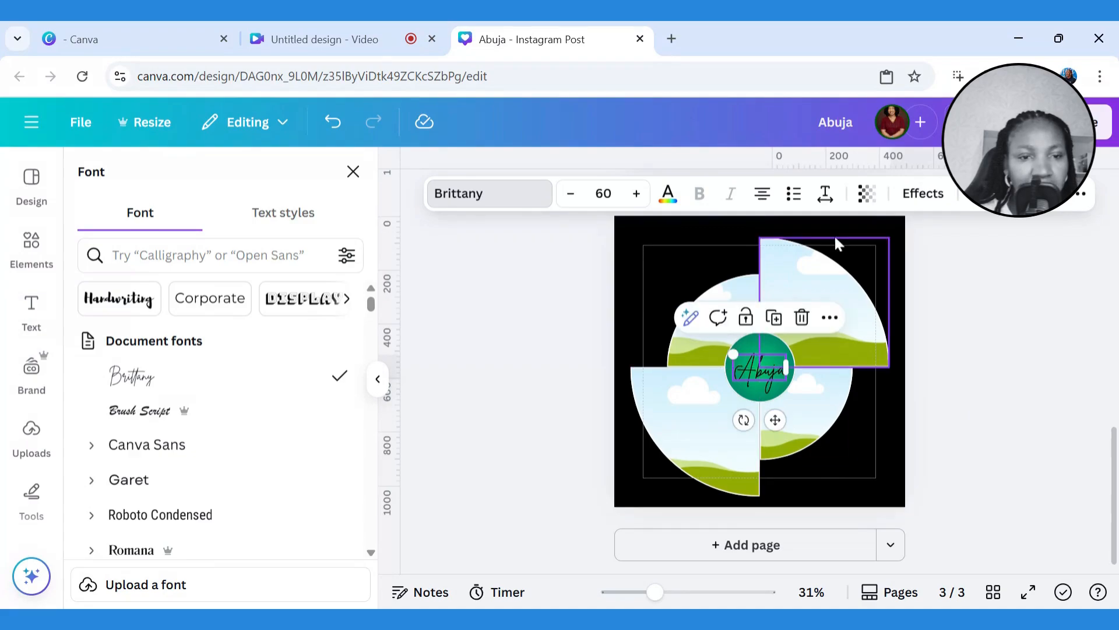
# Apply the Outline effect to the "Abuja" text and set the outline color to white (#ffffff)
pyautogui.click(919, 195)
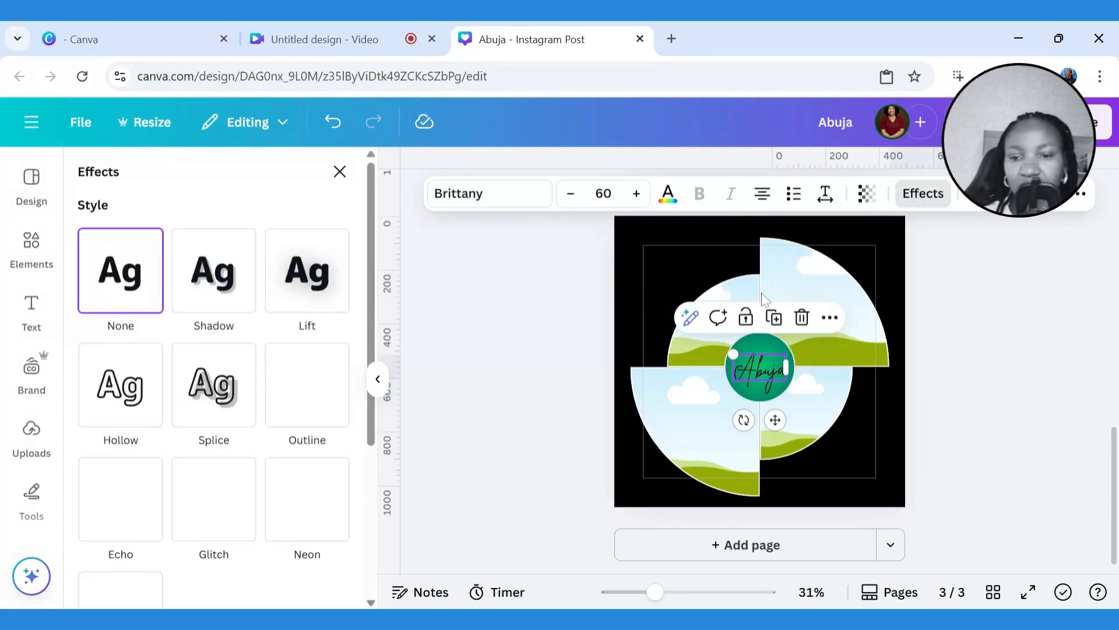
pyautogui.click(309, 397)
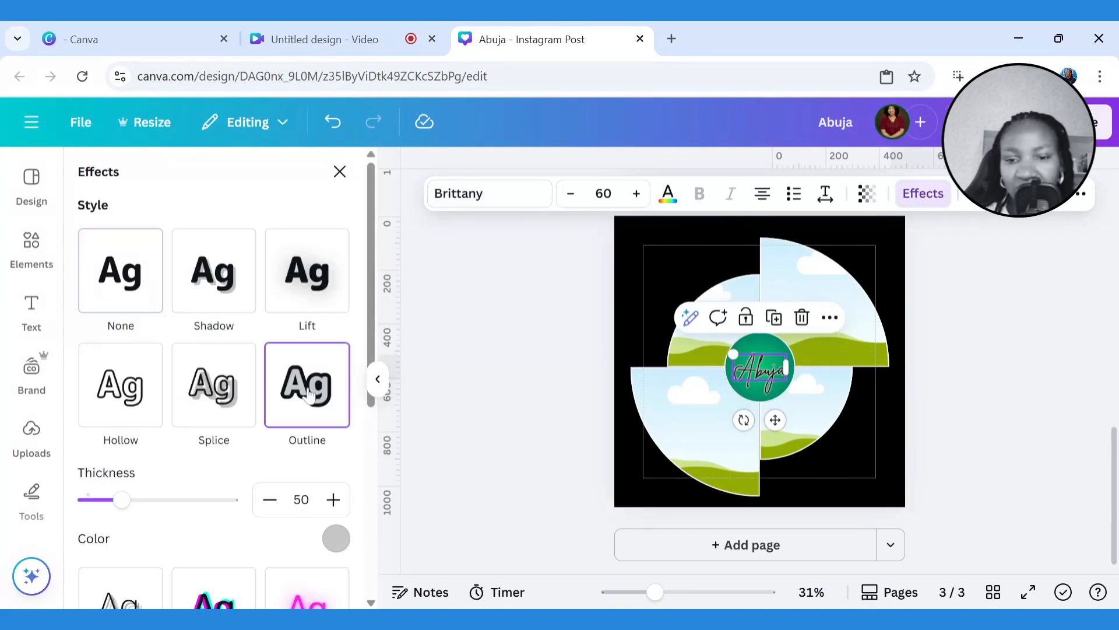
pyautogui.click(336, 538)
pyautogui.click(236, 376)
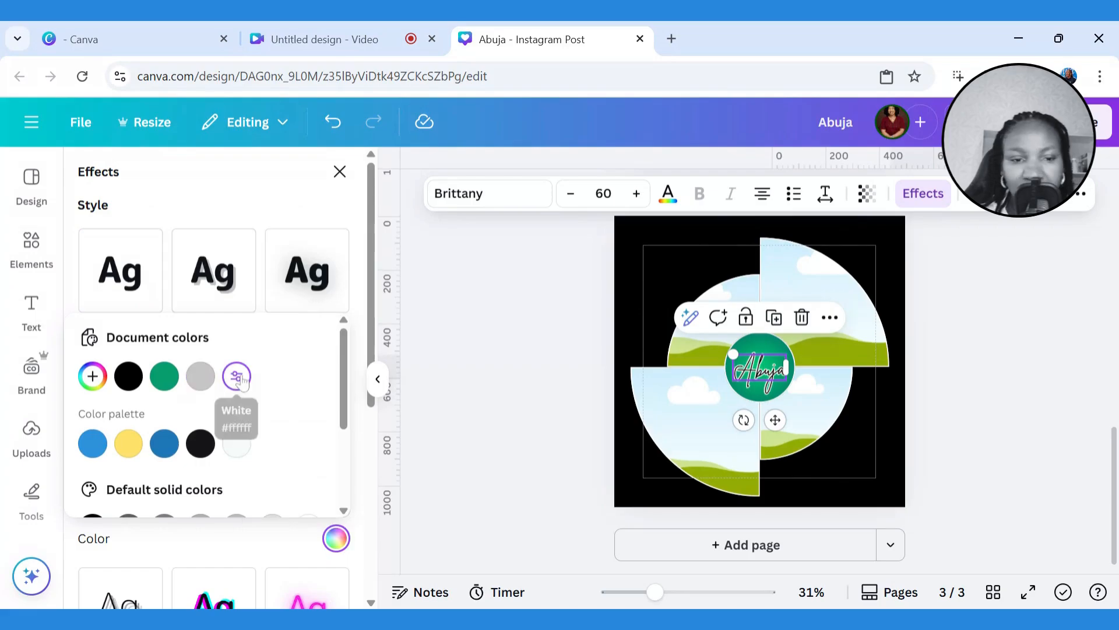
pyautogui.click(871, 408)
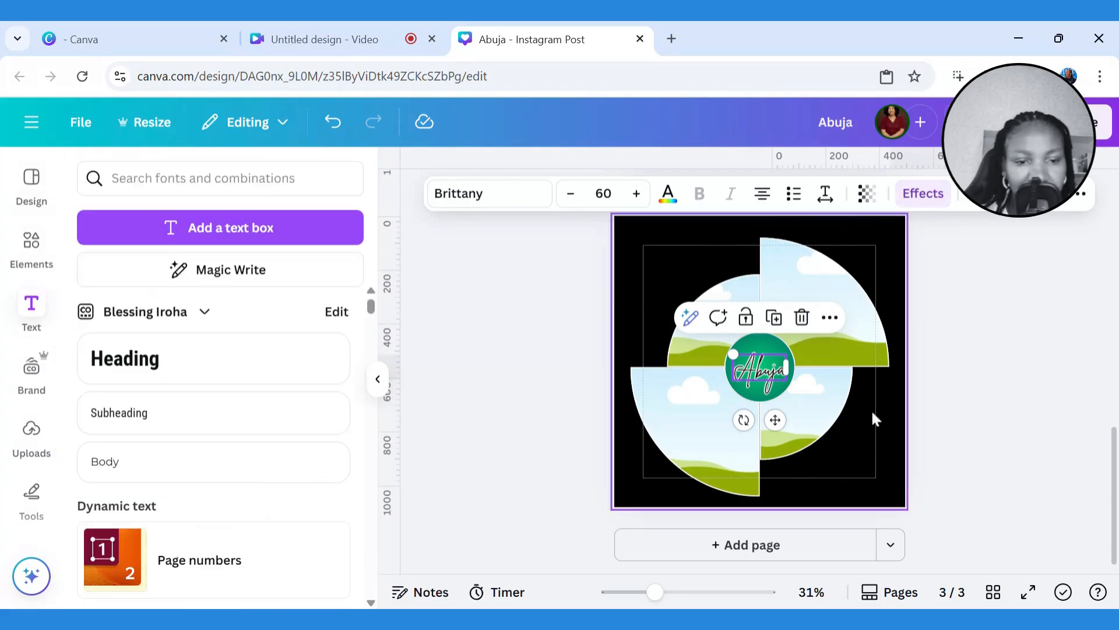
pyautogui.click(764, 371)
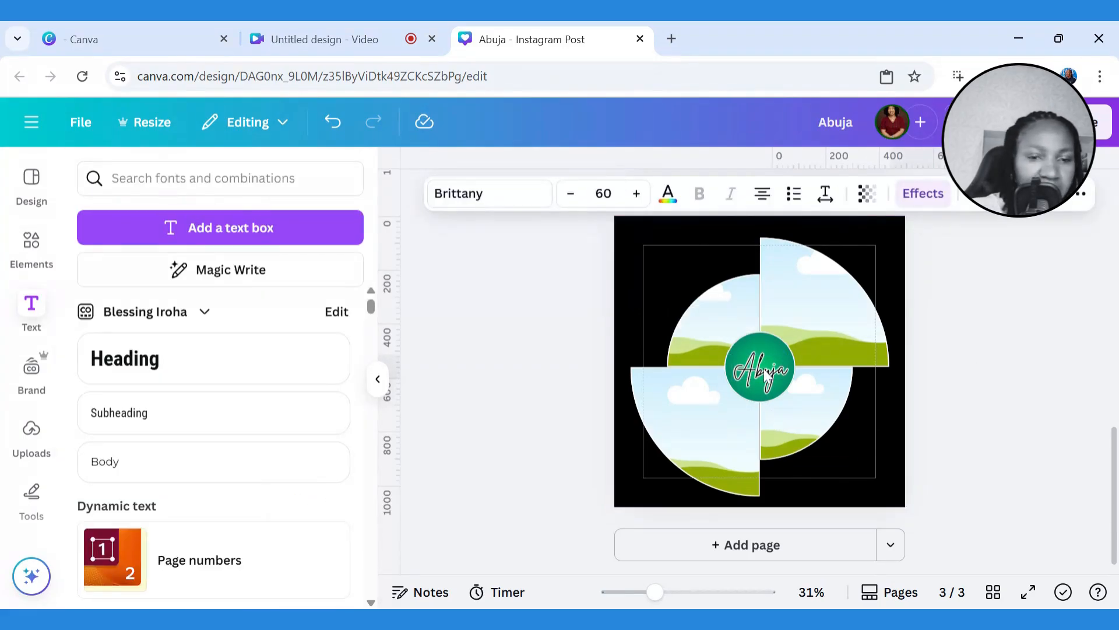
# Fill the upper-right frame with the uploaded mountain highway photo and the lower-left frame with the white-buildings cityscape photo
pyautogui.click(46, 435)
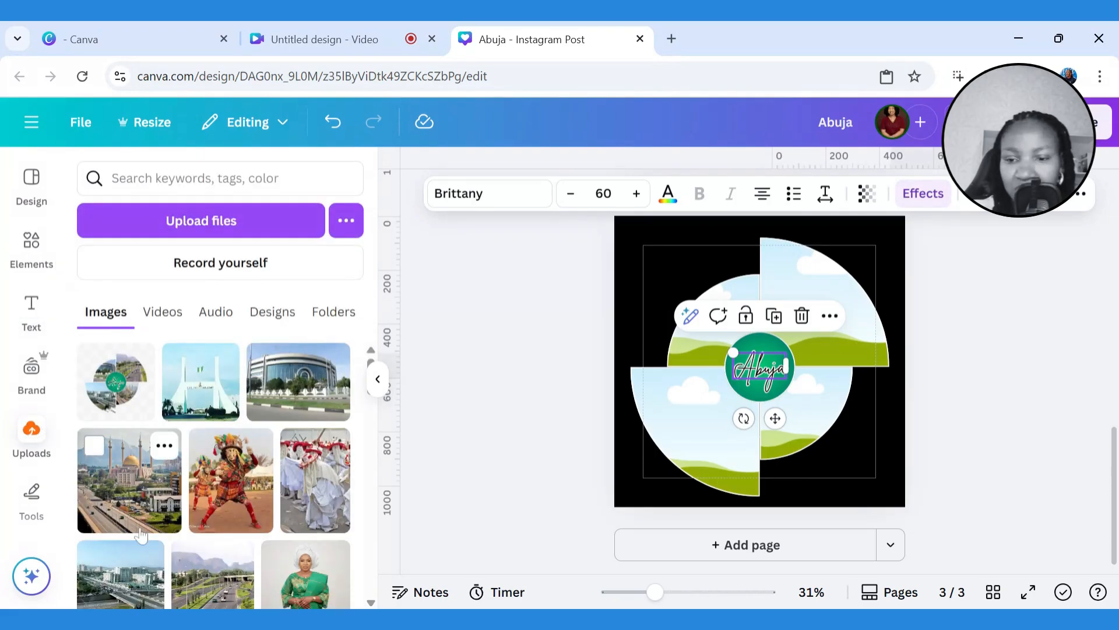
pyautogui.moveTo(226, 585); pyautogui.dragTo(843, 302)
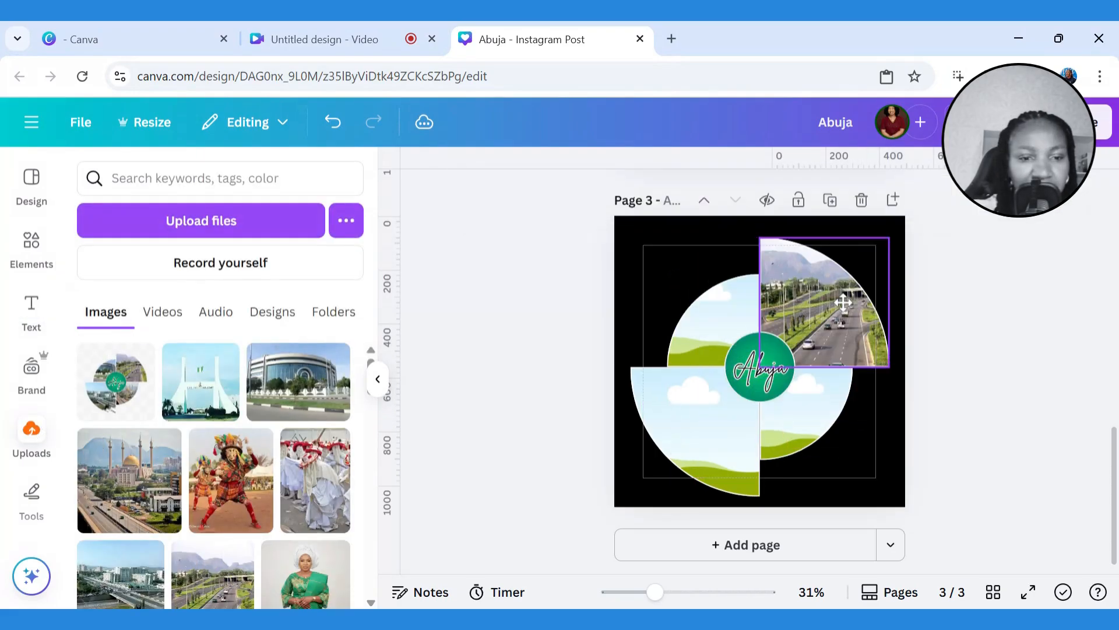
pyautogui.click(111, 589)
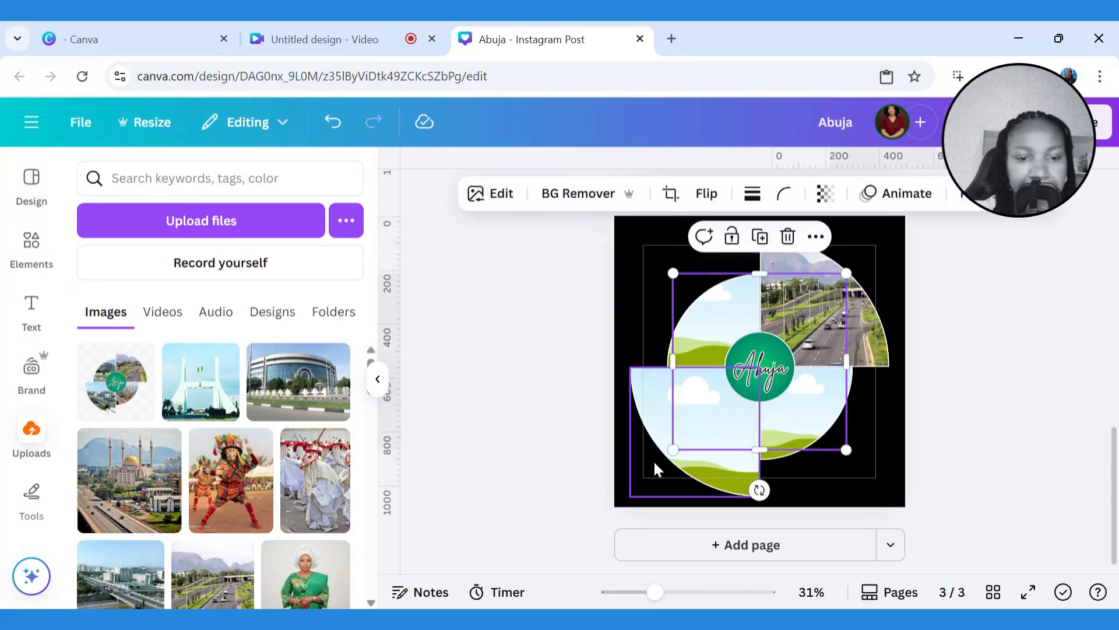
pyautogui.moveTo(730, 403); pyautogui.dragTo(695, 432)
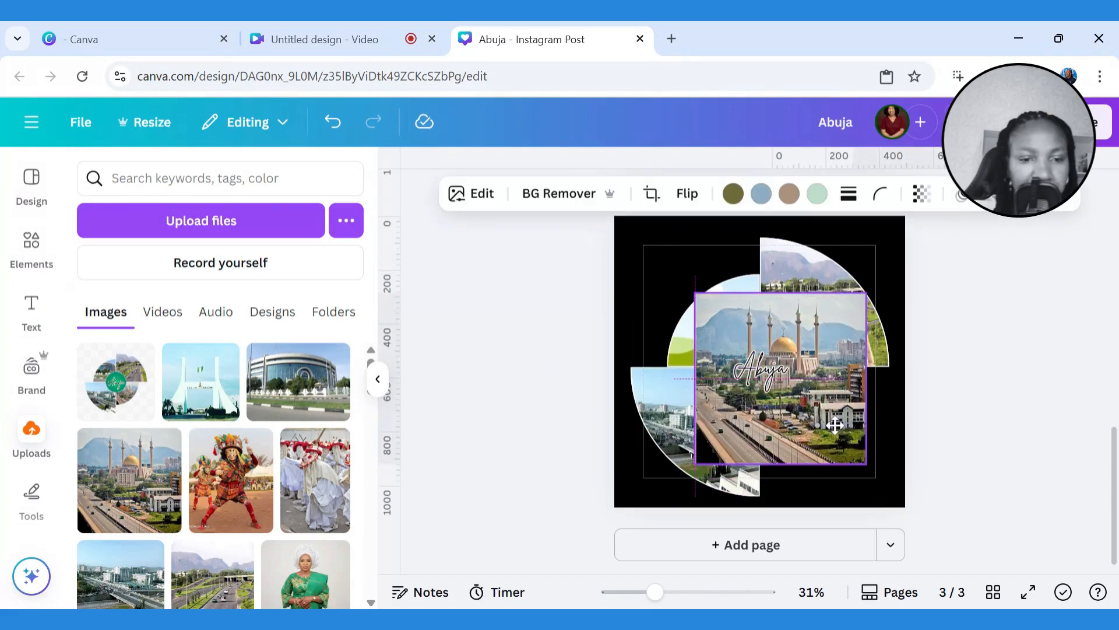
# Fill the lower-right frame with the mosque photo and the upper-left frame with the round glass building photo
pyautogui.moveTo(822, 413); pyautogui.dragTo(824, 407)
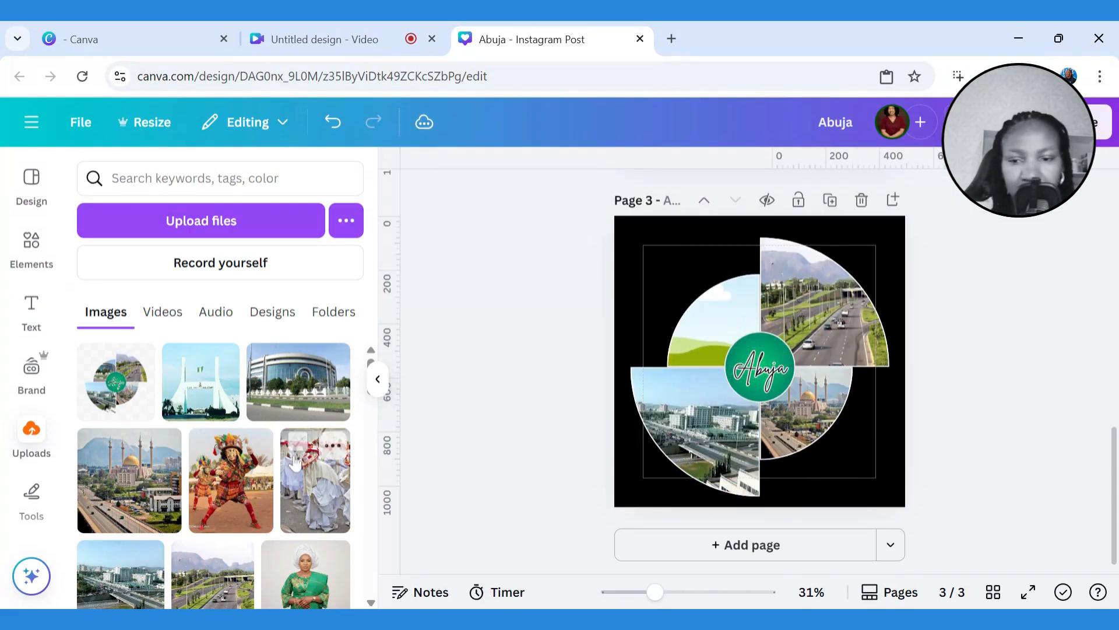
pyautogui.click(720, 349)
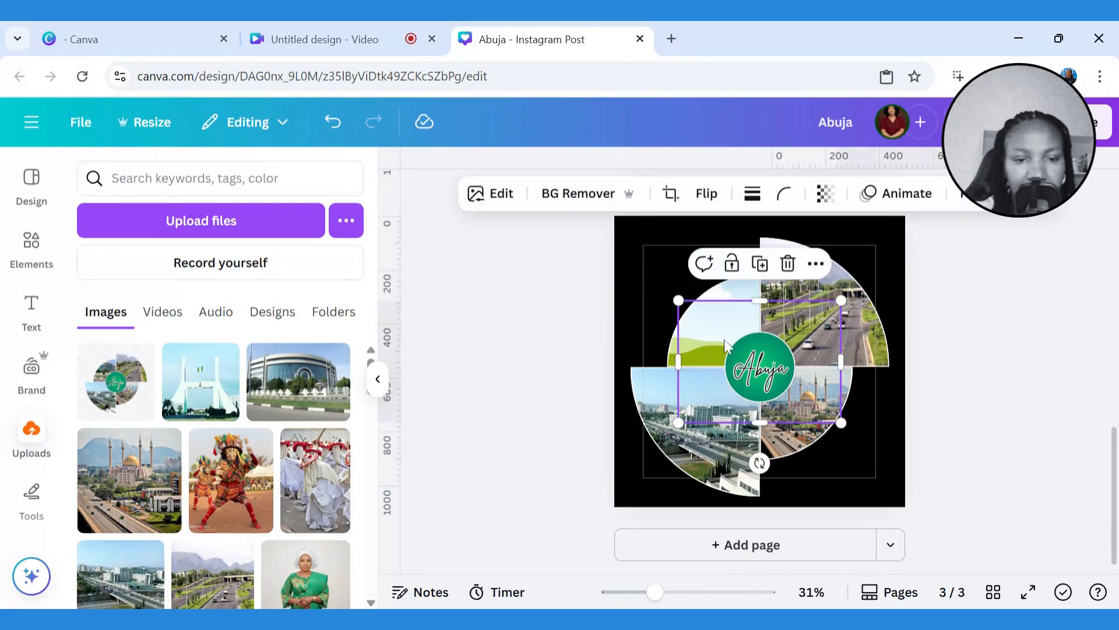
pyautogui.moveTo(725, 339); pyautogui.dragTo(713, 309)
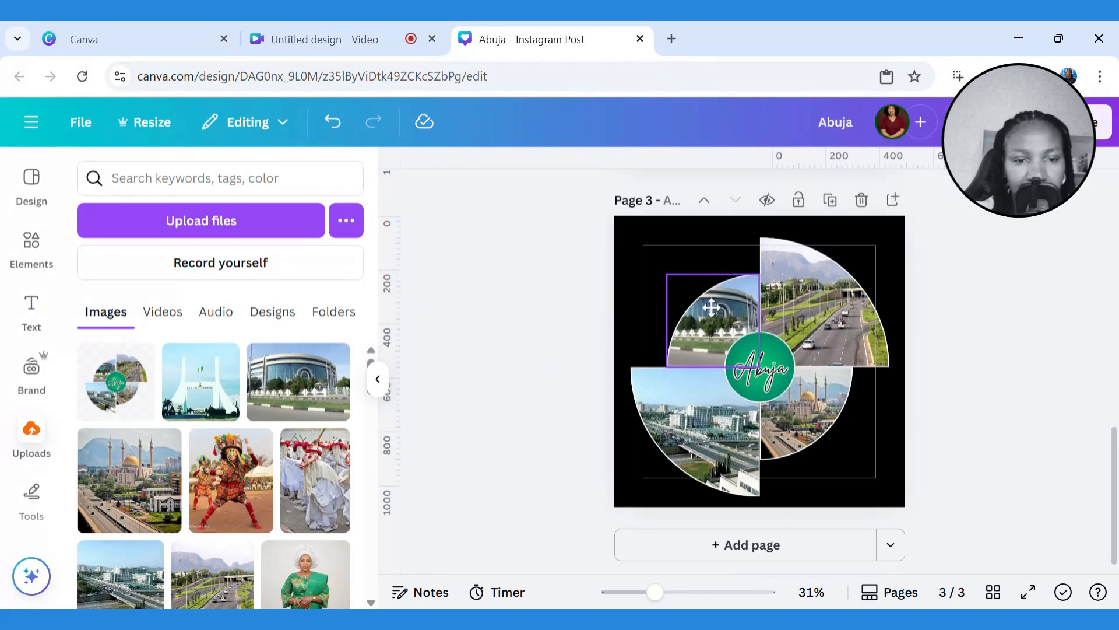
pyautogui.click(857, 401)
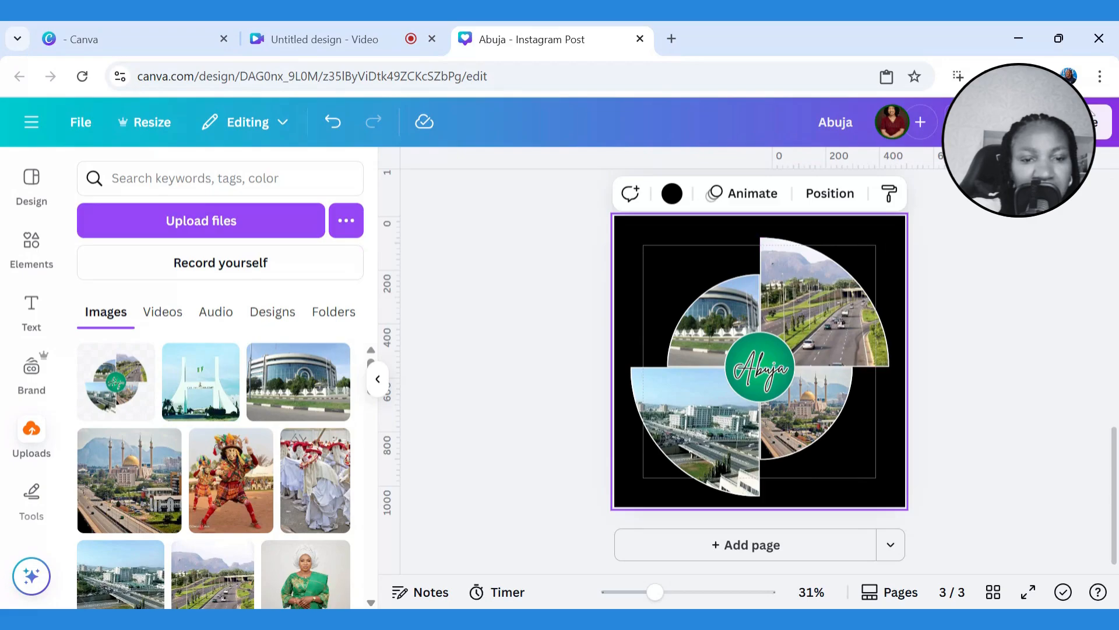
# Download page 3 as a 1,080 × 1,080 px PNG with a transparent background
pyautogui.click(1096, 122)
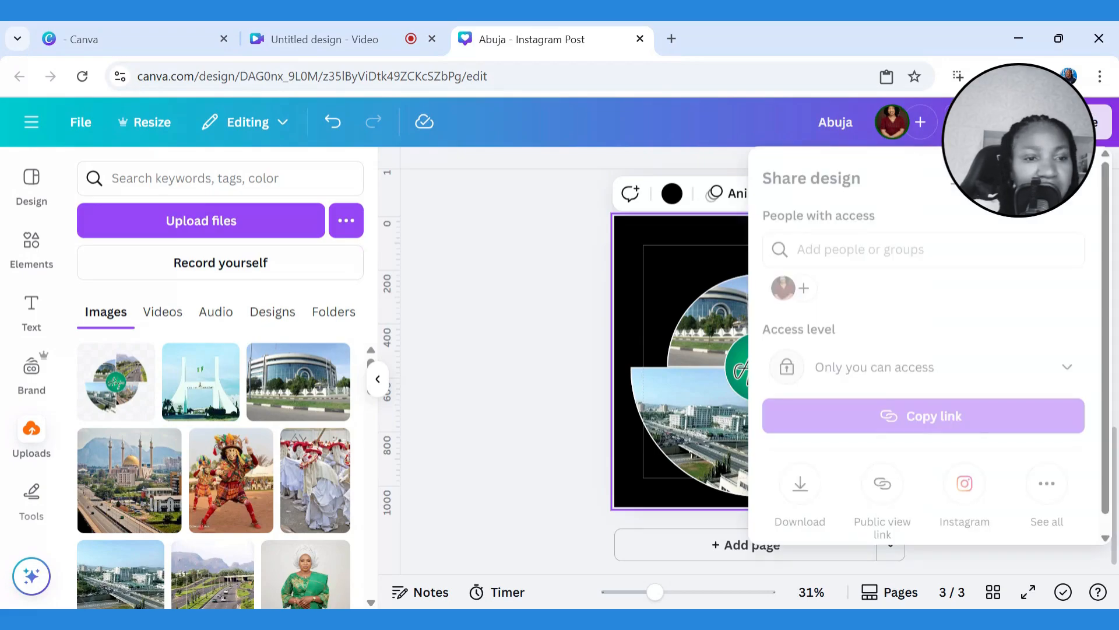
pyautogui.click(813, 499)
pyautogui.scroll(-2, 1094, 390)
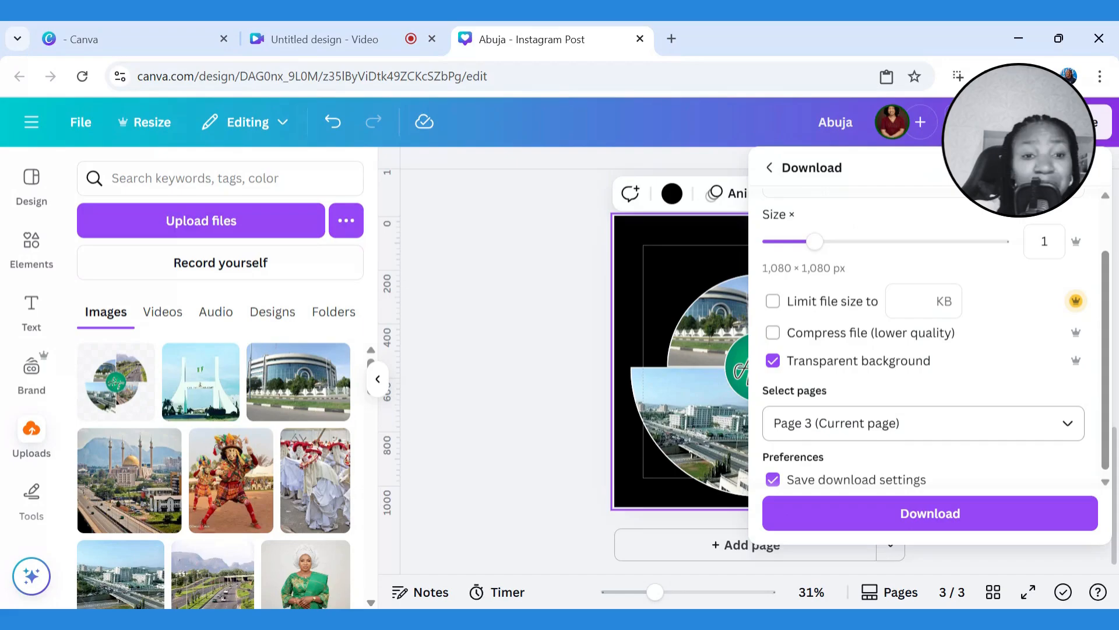
pyautogui.moveTo(1105, 441); pyautogui.dragTo(1105, 467)
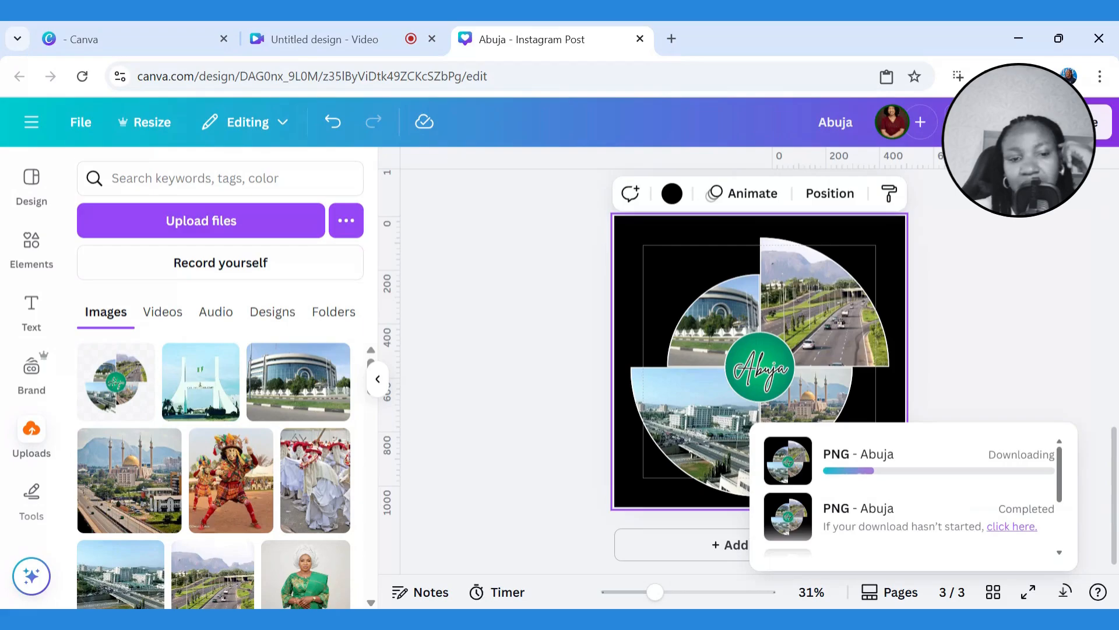
# Add a fourth page below the black collage page and set its background color to white
pyautogui.click(688, 545)
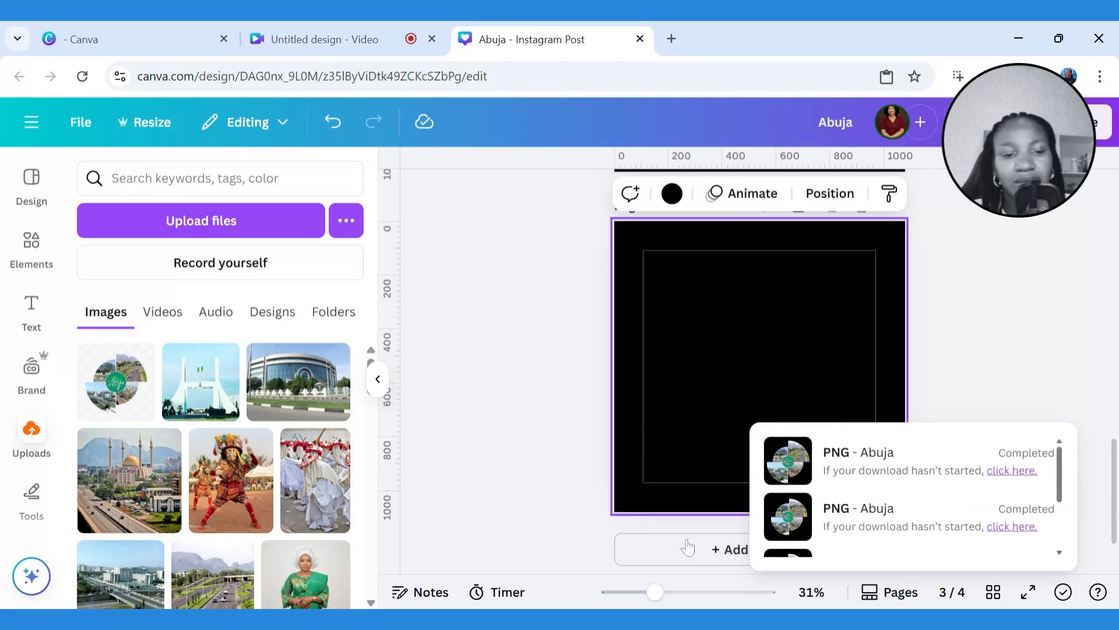
pyautogui.click(673, 193)
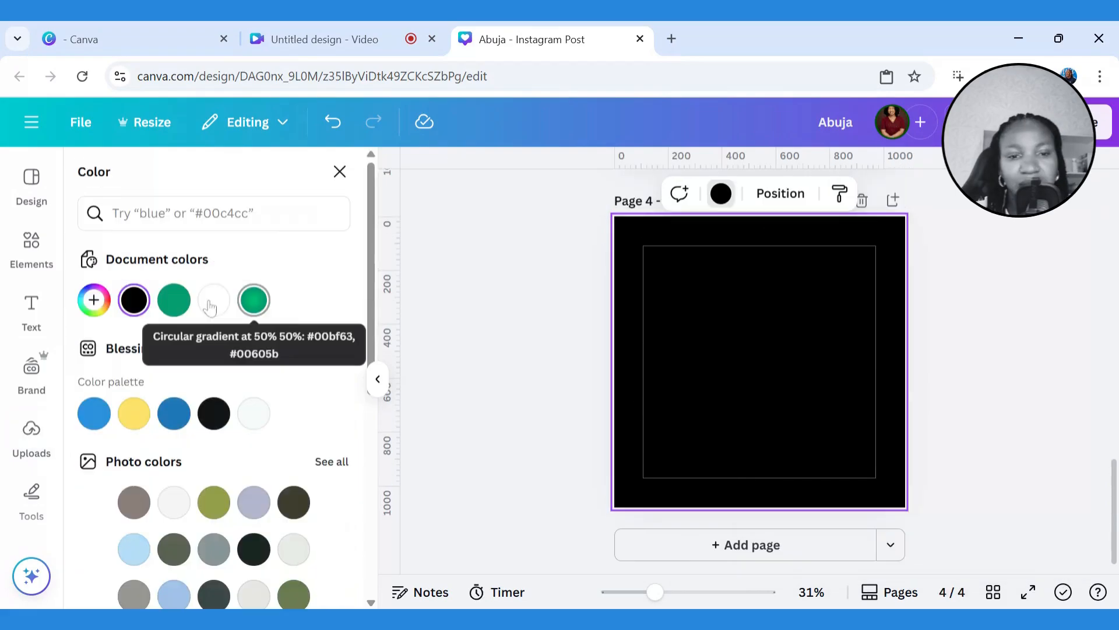
pyautogui.click(212, 303)
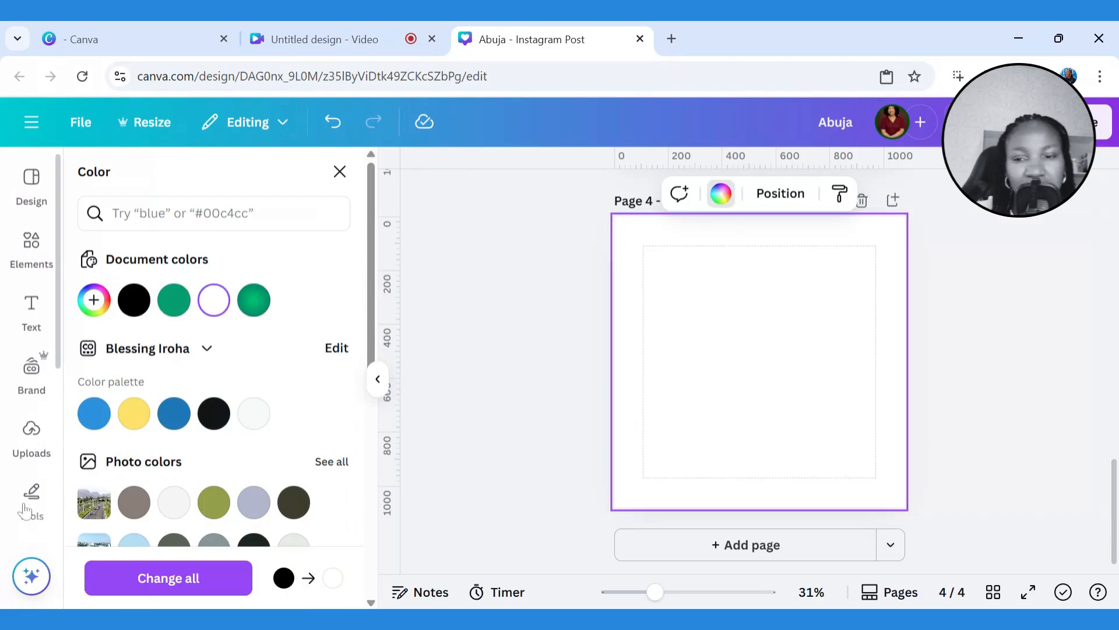
# Place the uploaded Abuja city gate photo on page 4 and enlarge it to cover the whole page
pyautogui.click(32, 435)
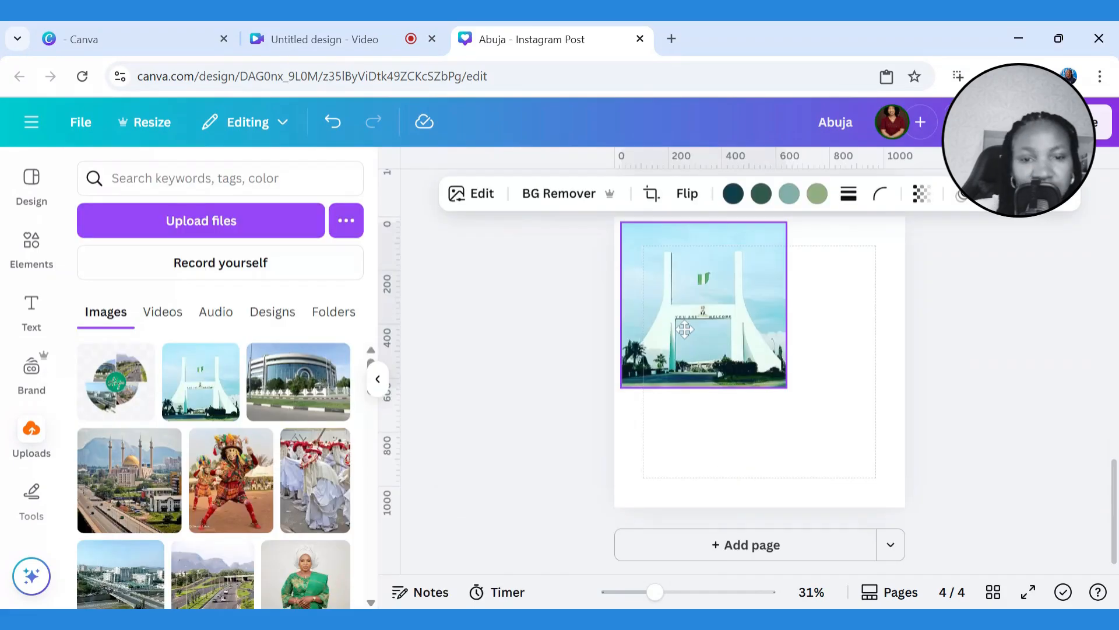
pyautogui.moveTo(685, 330); pyautogui.dragTo(682, 327)
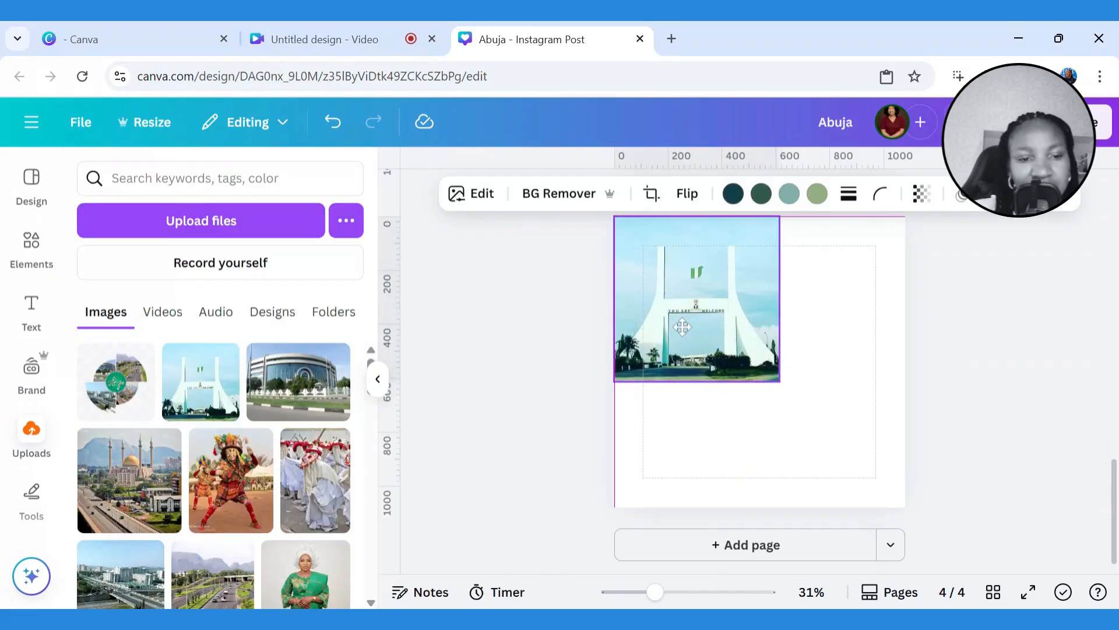
pyautogui.moveTo(780, 380); pyautogui.dragTo(905, 507)
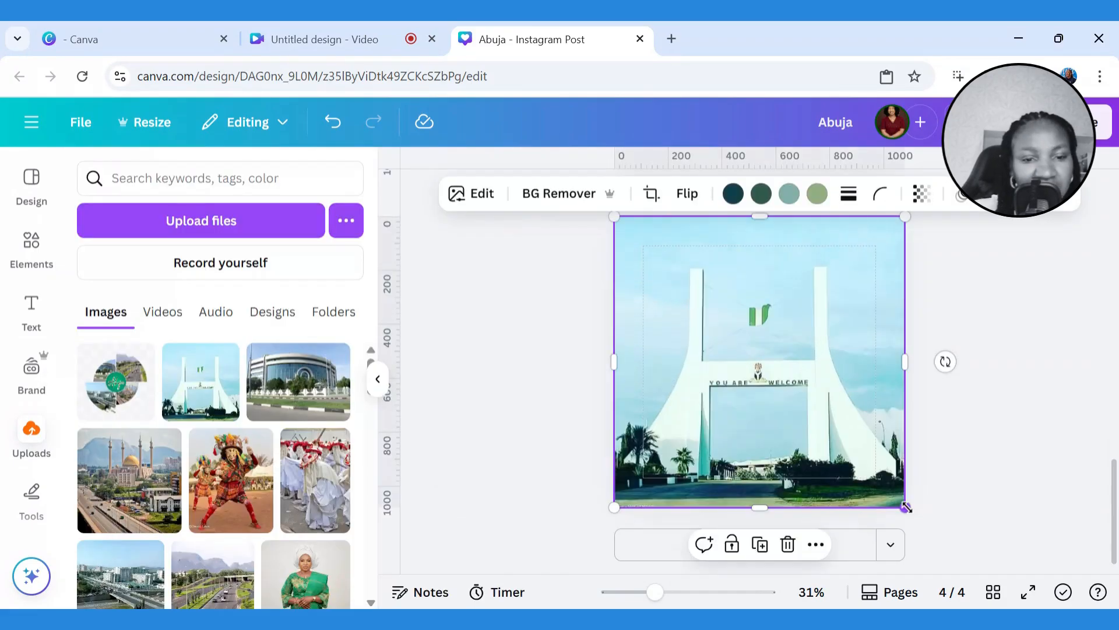
# Set the city gate photo's transparency to 9 and deselect it
pyautogui.click(922, 195)
pyautogui.moveTo(962, 268); pyautogui.dragTo(846, 288)
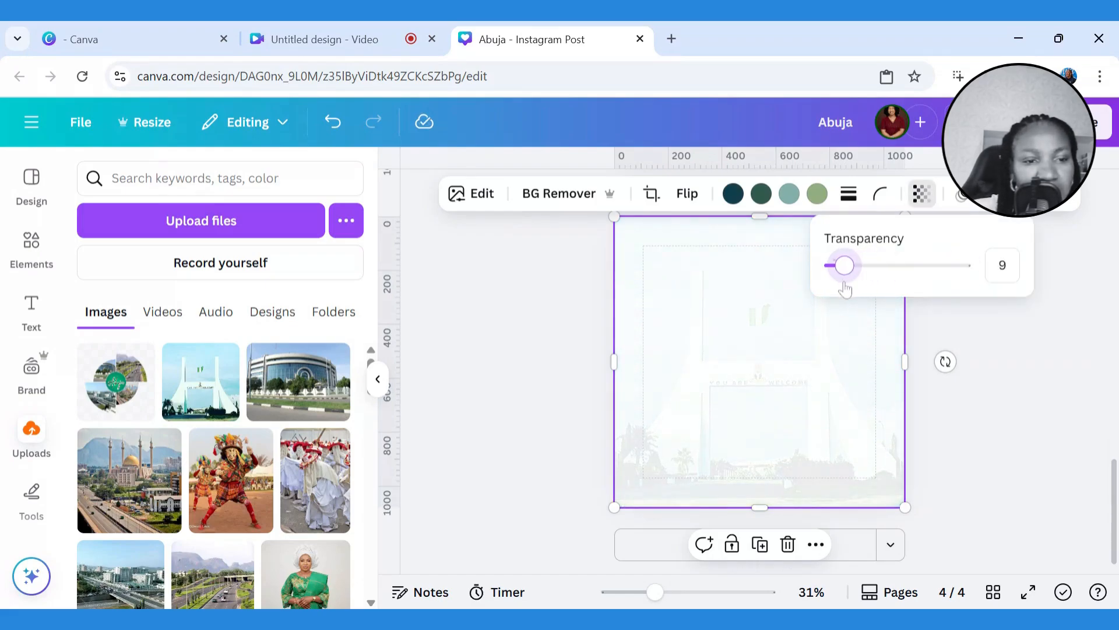
pyautogui.click(473, 371)
pyautogui.click(473, 368)
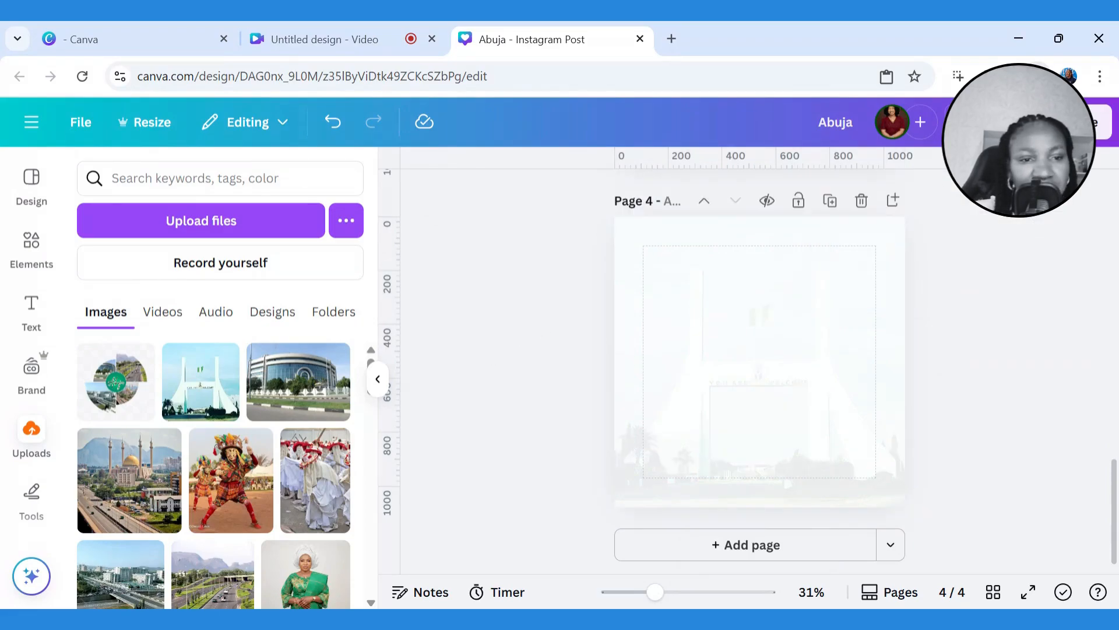
# Place the exported transparent collage PNG on page 4, enlarge it to about 956 × 956 px and center it horizontally
pyautogui.moveTo(474, 368); pyautogui.dragTo(727, 385)
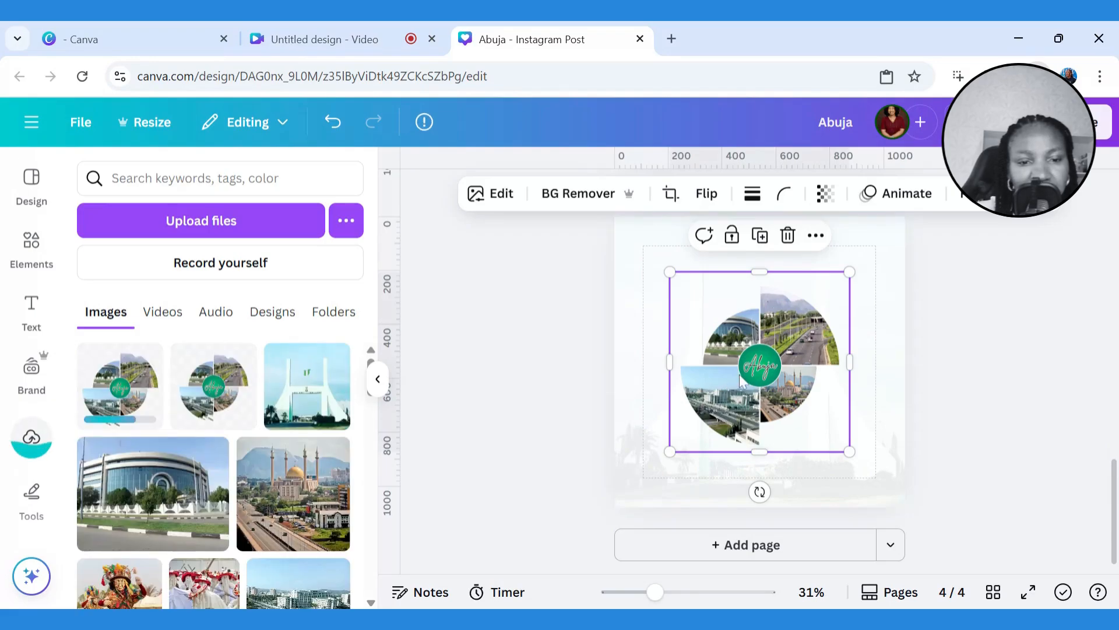
pyautogui.moveTo(740, 379); pyautogui.dragTo(683, 323)
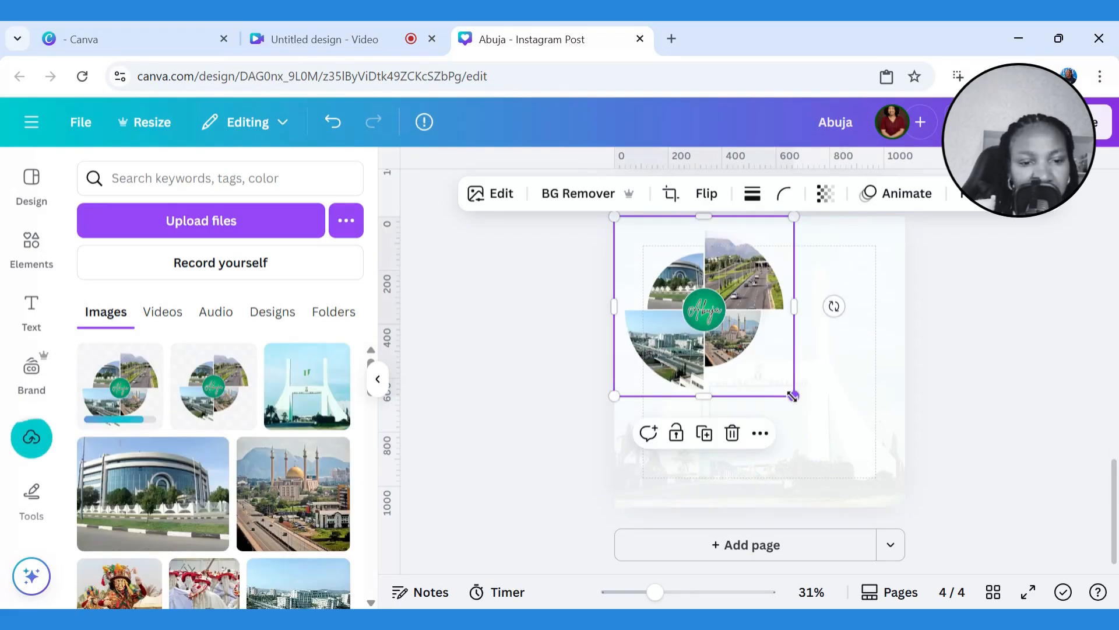
pyautogui.moveTo(793, 396); pyautogui.dragTo(901, 444)
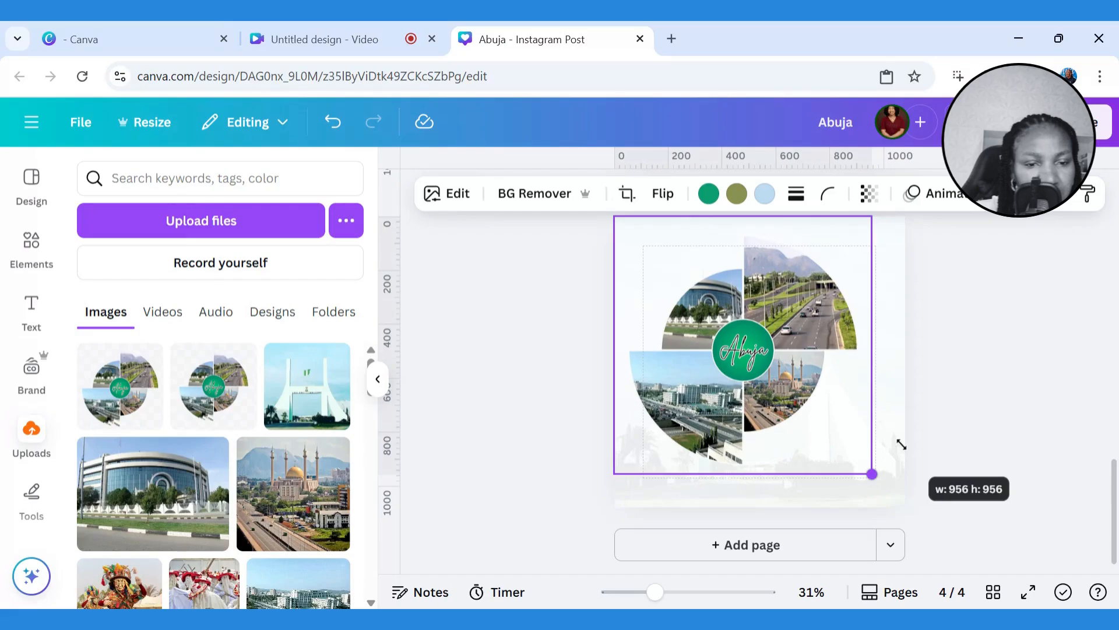
pyautogui.moveTo(901, 444); pyautogui.dragTo(902, 444)
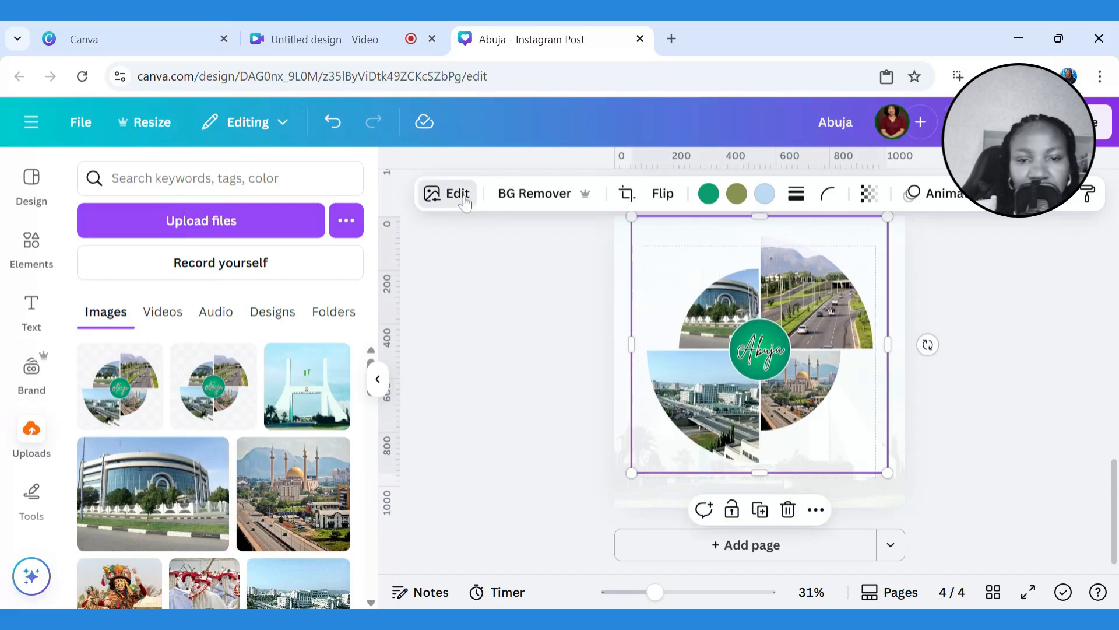
# Apply the Glow shadow effect to the collage image on page 4
pyautogui.click(465, 198)
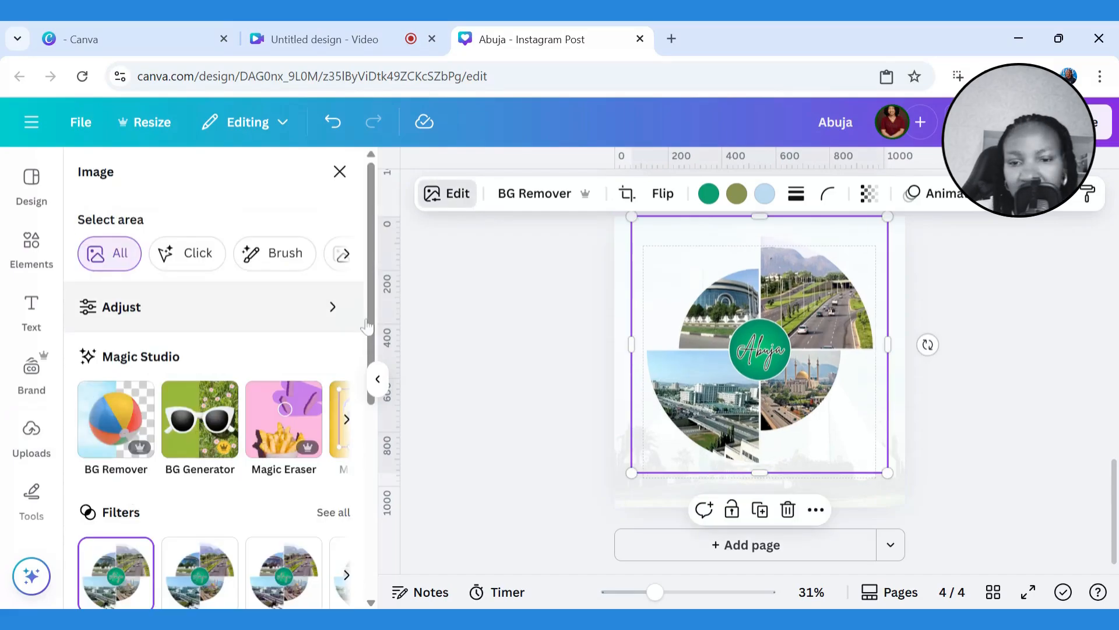
pyautogui.scroll(-4, 367, 326)
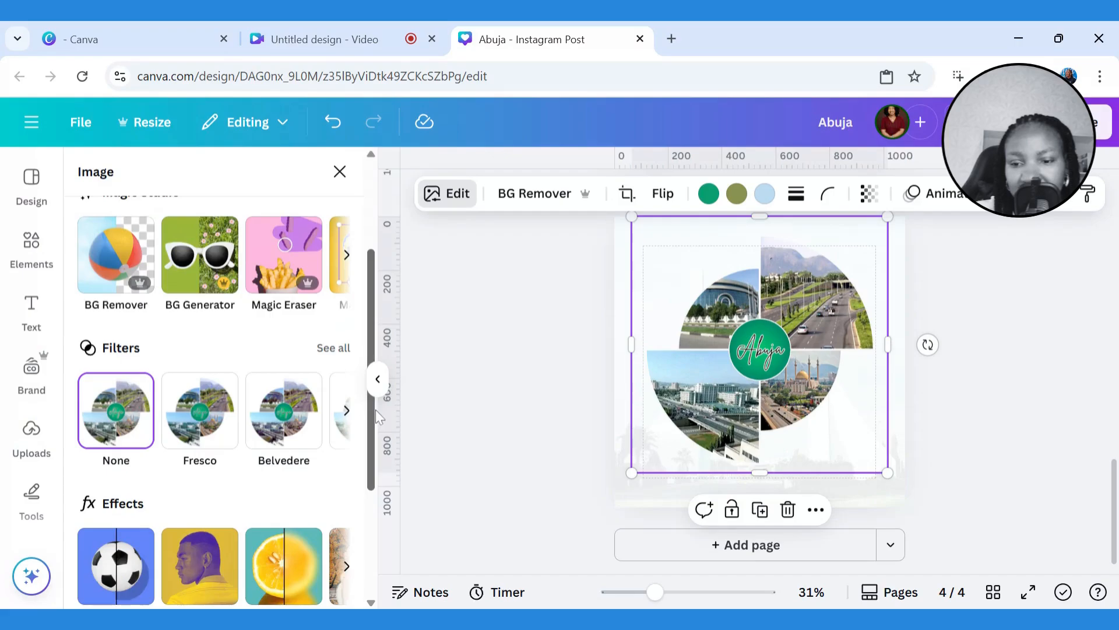
pyautogui.scroll(-1, 174, 466)
pyautogui.click(116, 553)
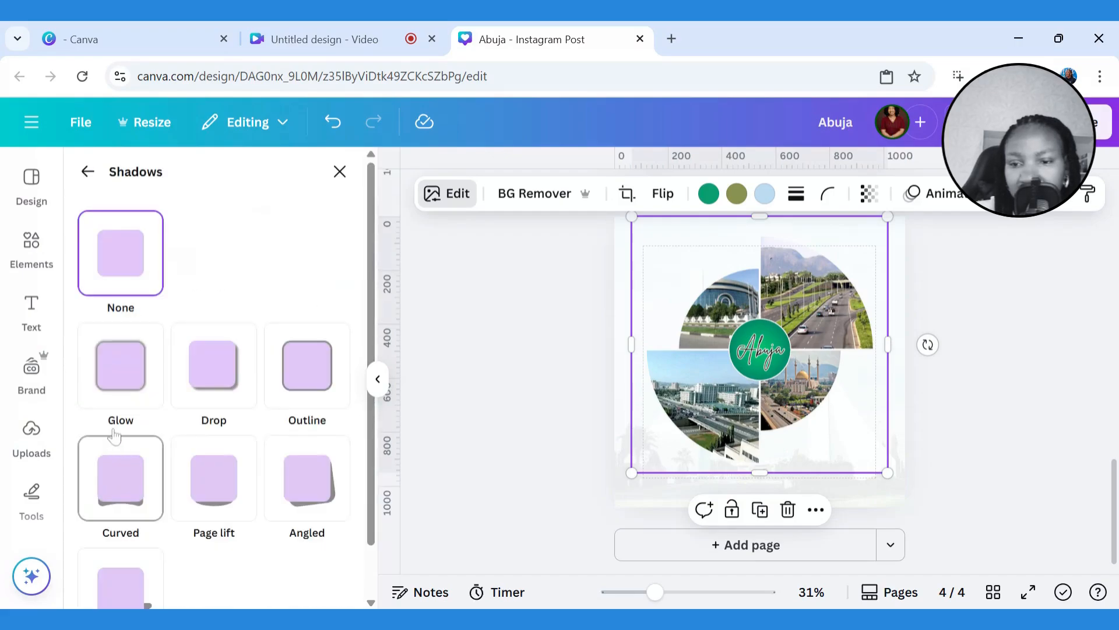
pyautogui.click(132, 374)
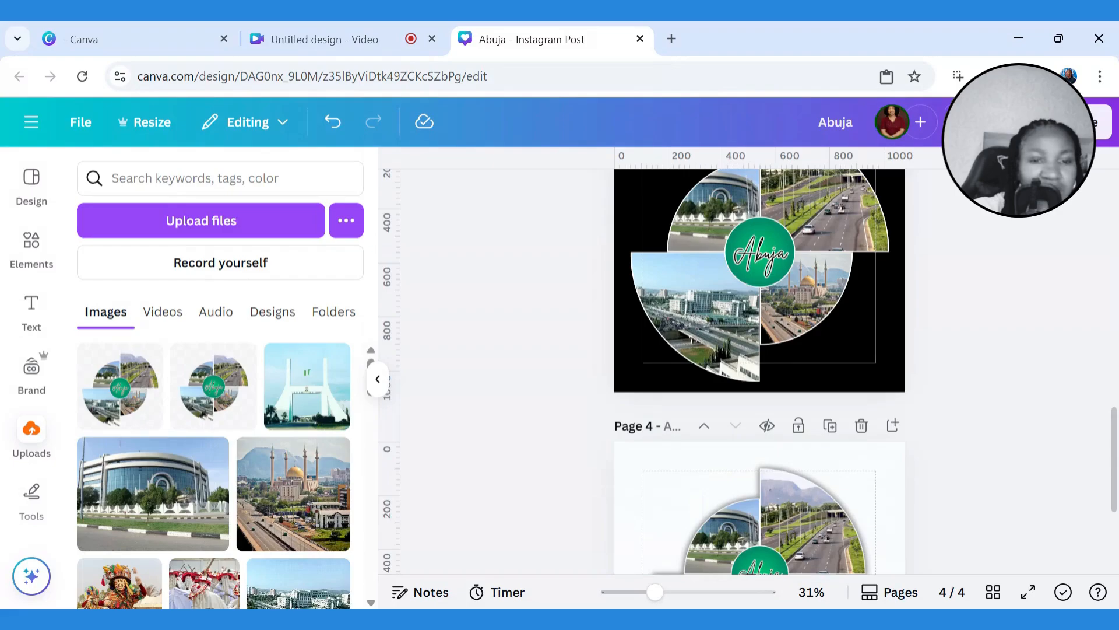
# Copy the green contact bar from the bottom of page 2 to the same place on page 4
pyautogui.scroll(5, 874, 307)
pyautogui.click(877, 300)
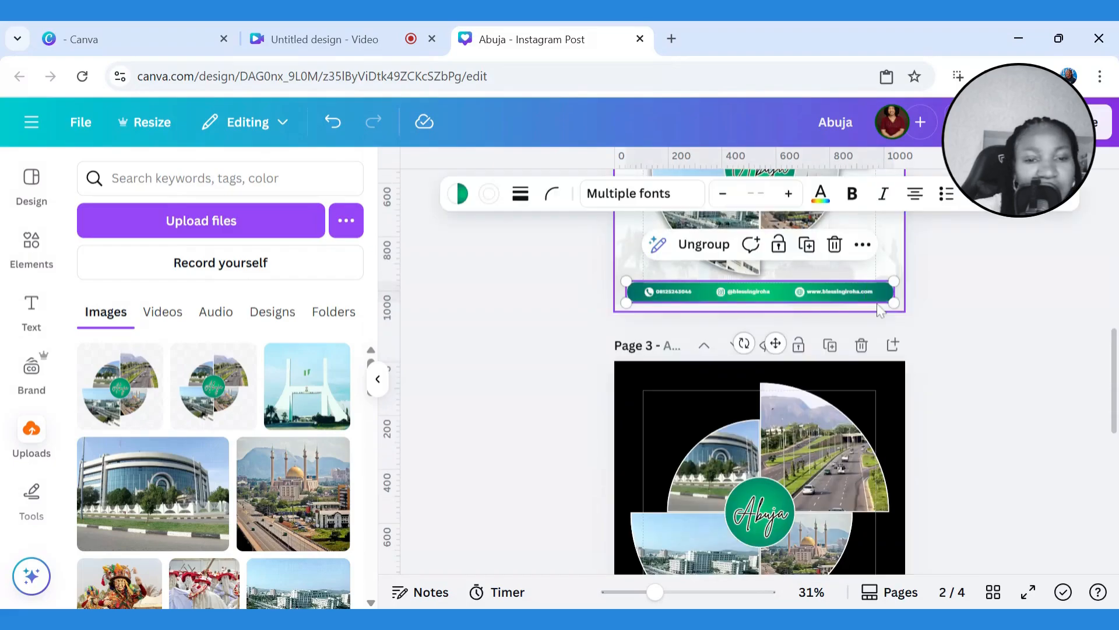
pyautogui.scroll(-3, 880, 310)
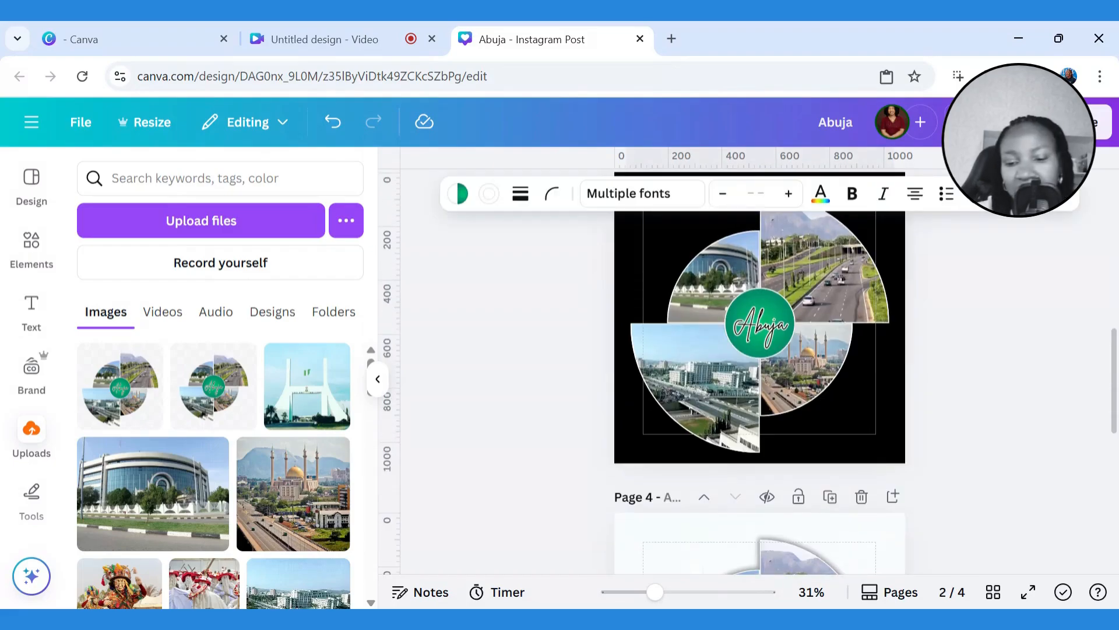
pyautogui.scroll(-5, 752, 477)
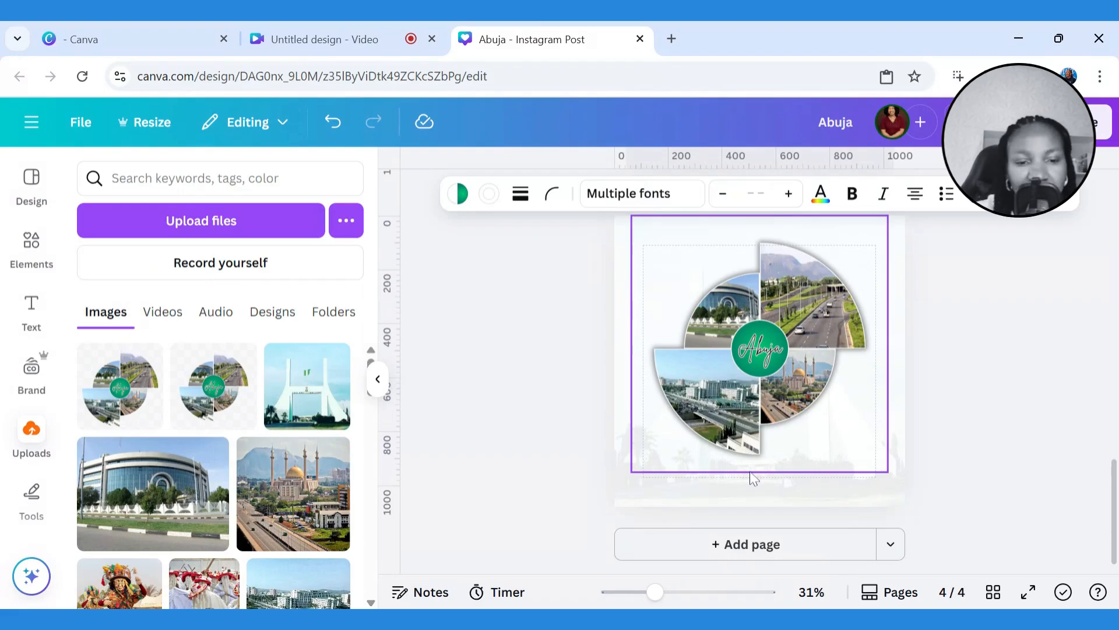
pyautogui.click(752, 477)
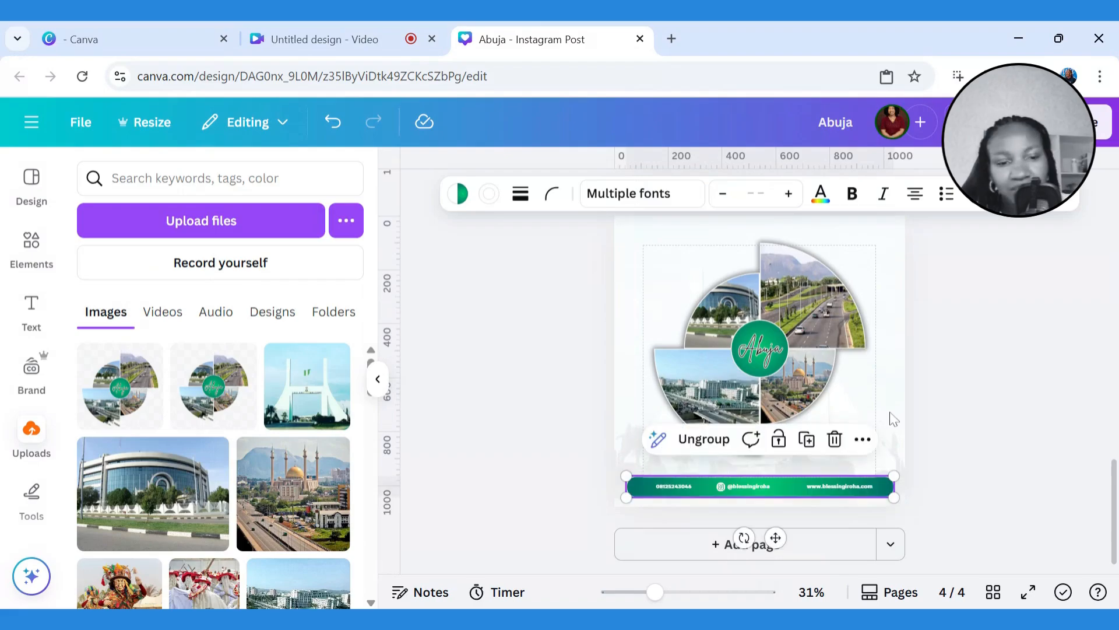
# Copy the "A day in my City" title group from page 2 to page 4 and shift the collage slightly down
pyautogui.scroll(10, 894, 418)
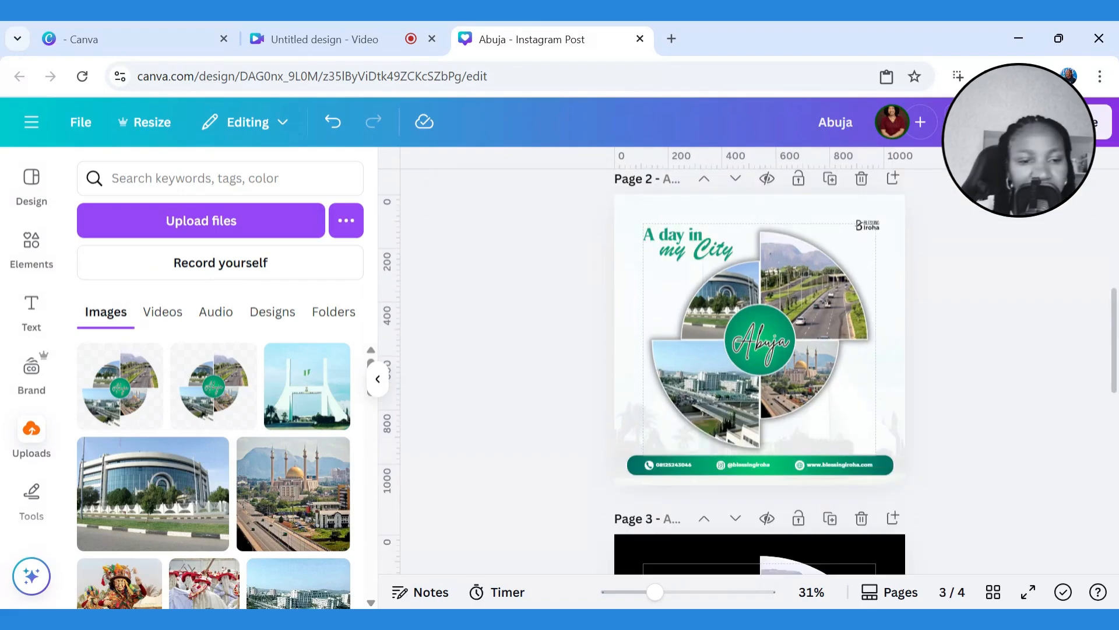
pyautogui.scroll(1, 758, 349)
pyautogui.click(678, 281)
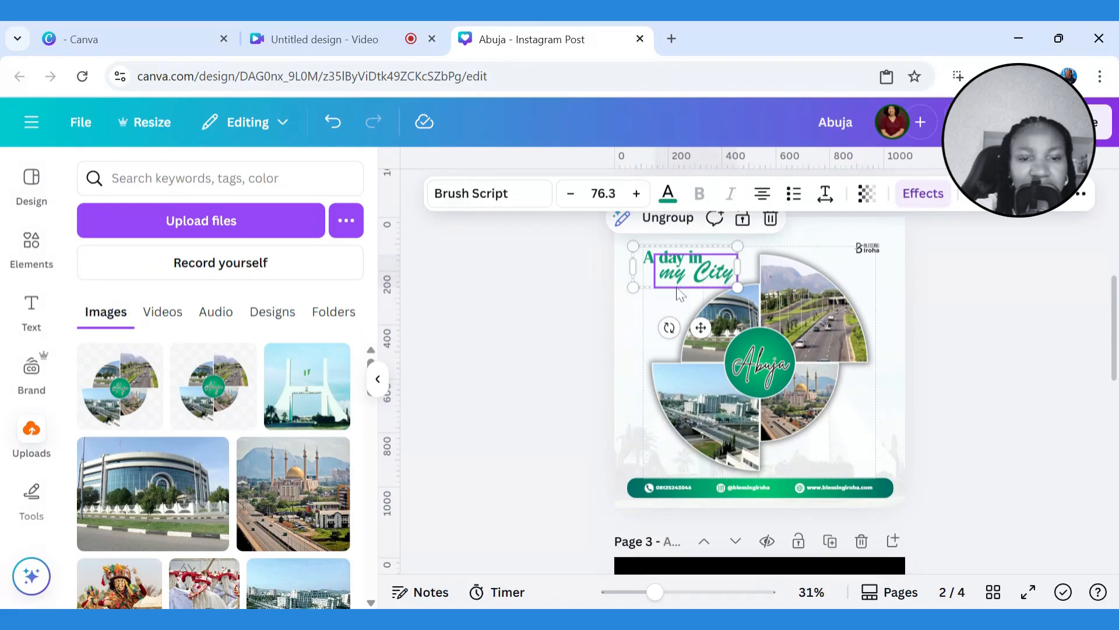
pyautogui.scroll(-3, 681, 295)
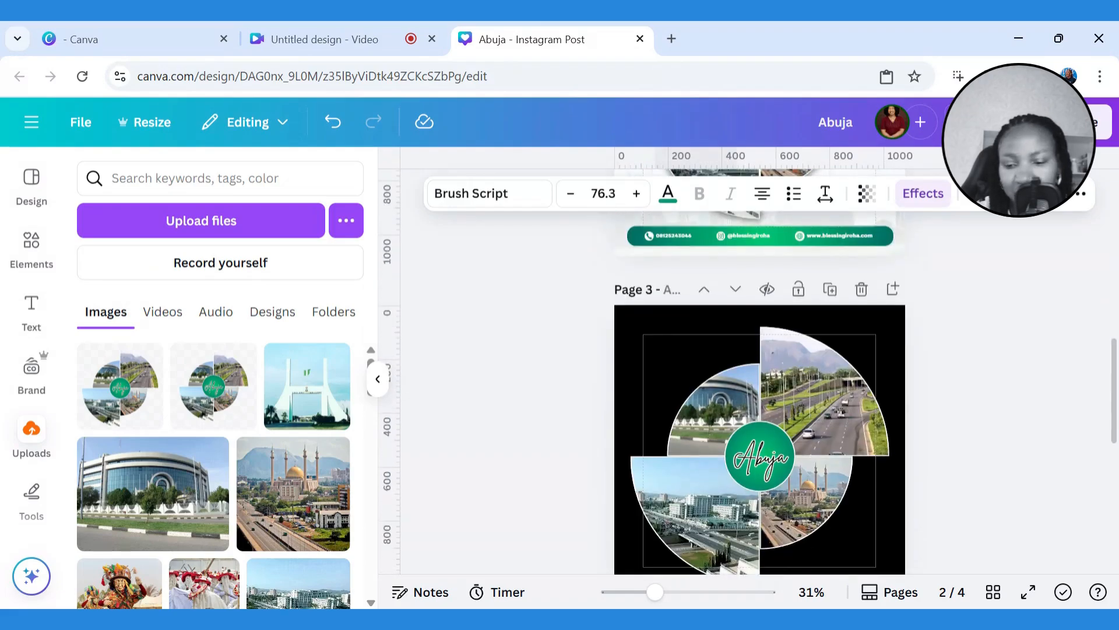
pyautogui.scroll(3, 681, 294)
pyautogui.scroll(-3, 681, 294)
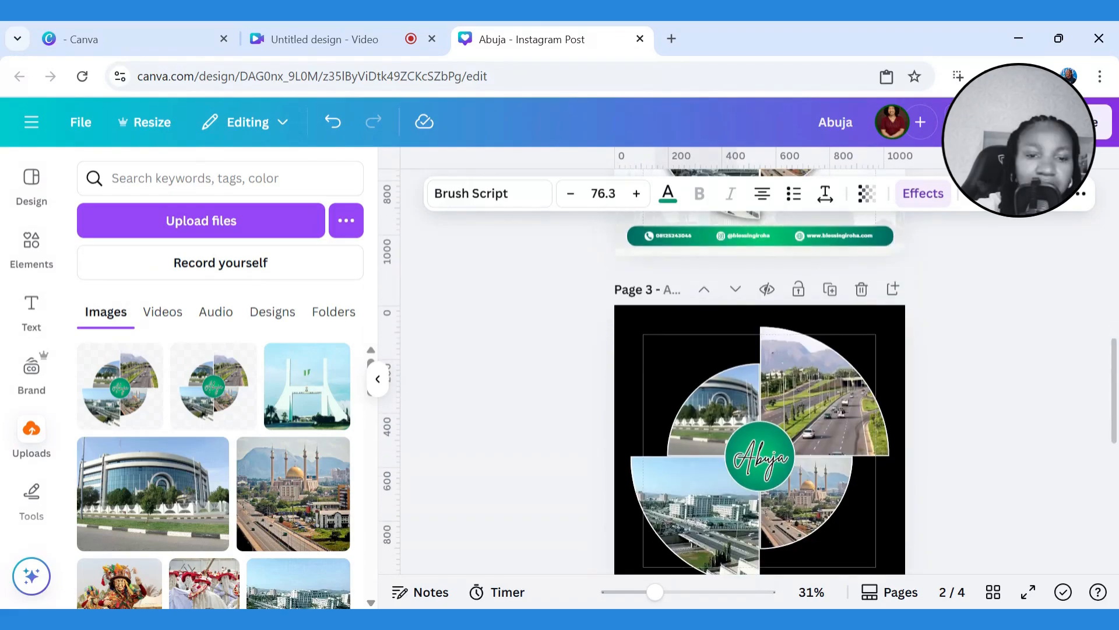
pyautogui.scroll(-3, 759, 379)
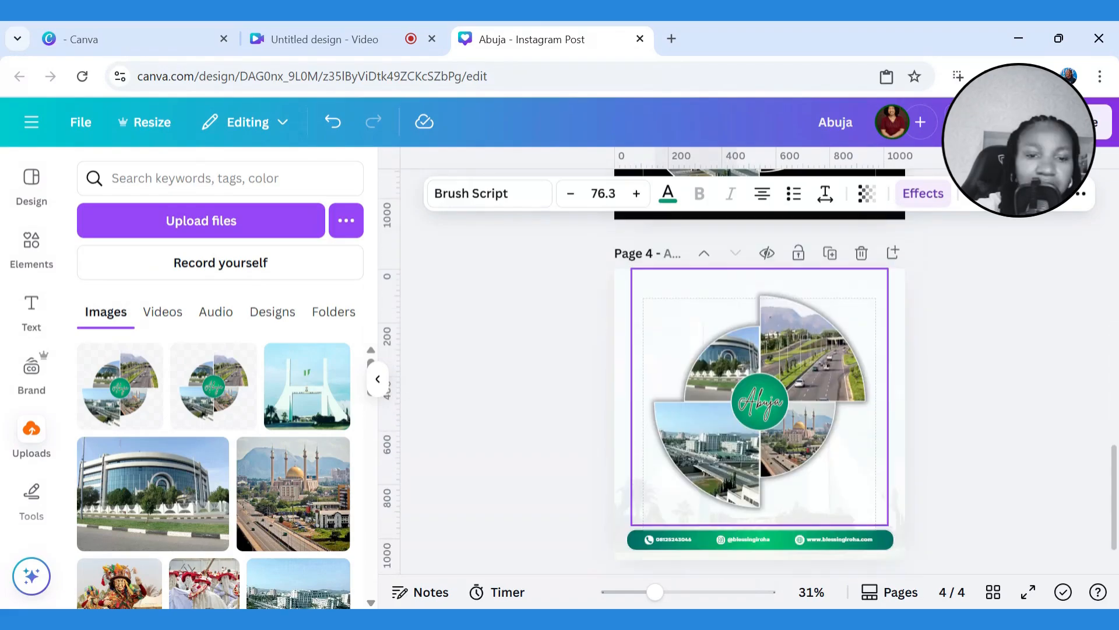
pyautogui.hotkey('ctrl', 'v')
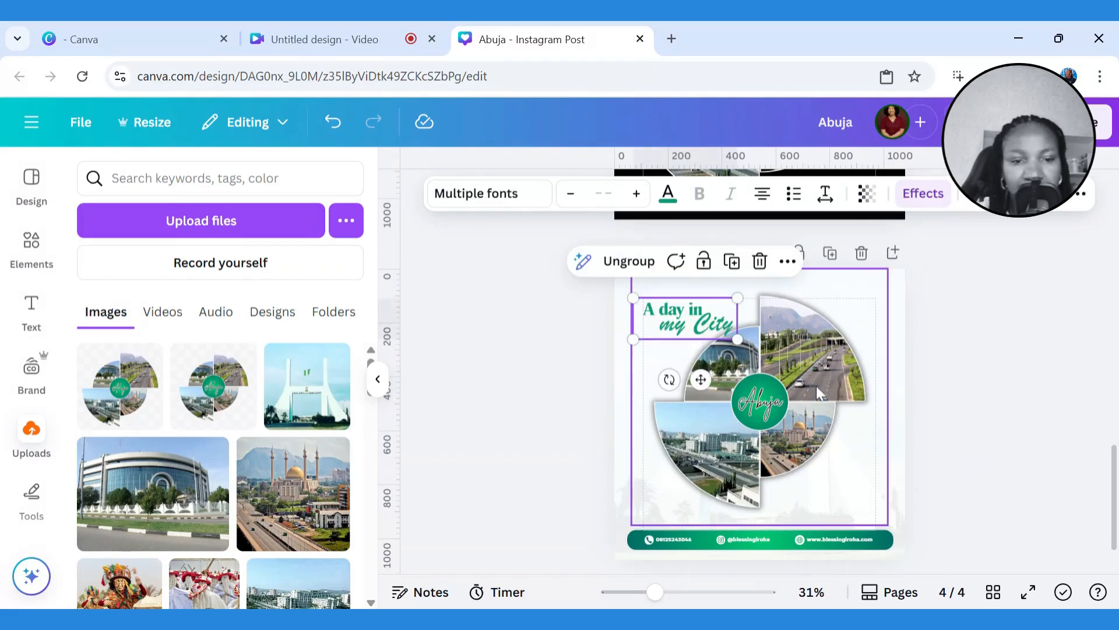
pyautogui.moveTo(816, 386); pyautogui.dragTo(817, 393)
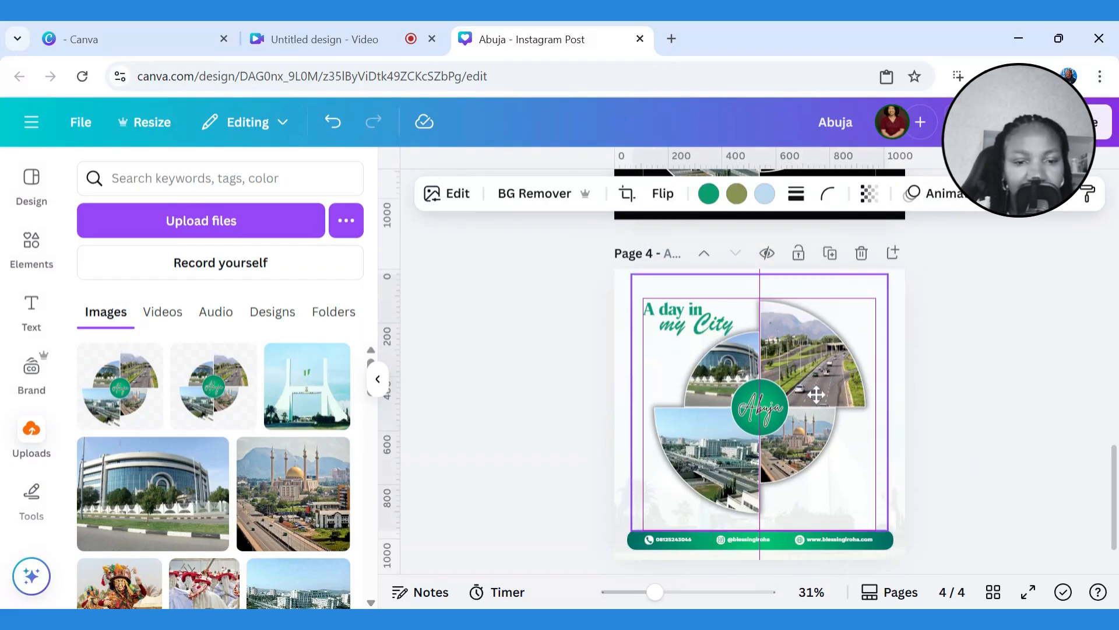
pyautogui.click(955, 417)
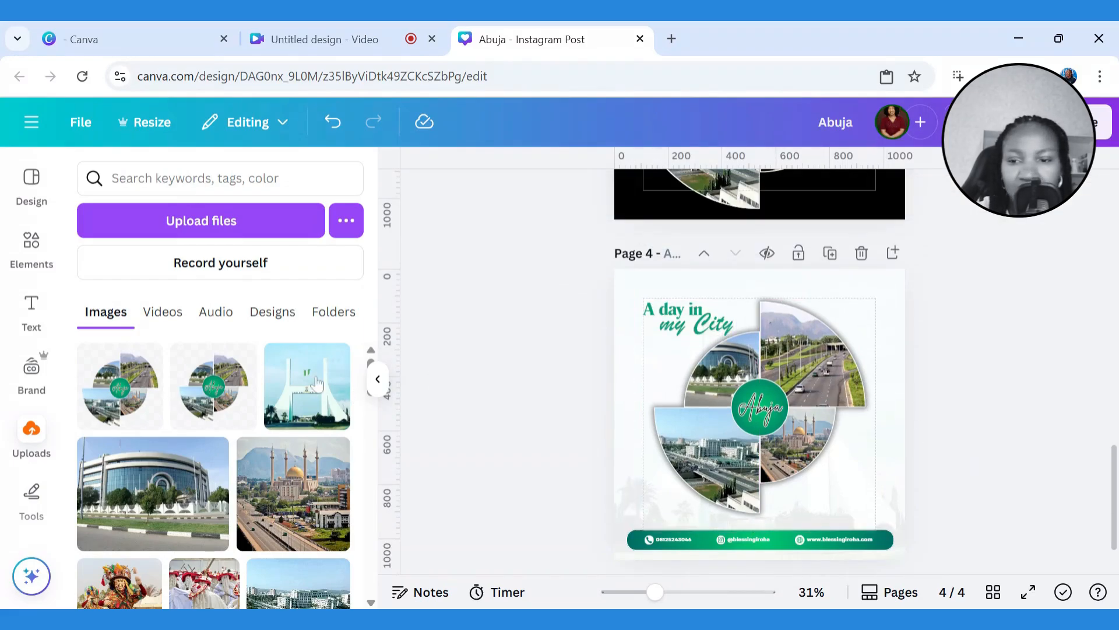
# Insert the black brand logo 3.png on page 4 and position it in the page's upper-right corner
pyautogui.click(36, 373)
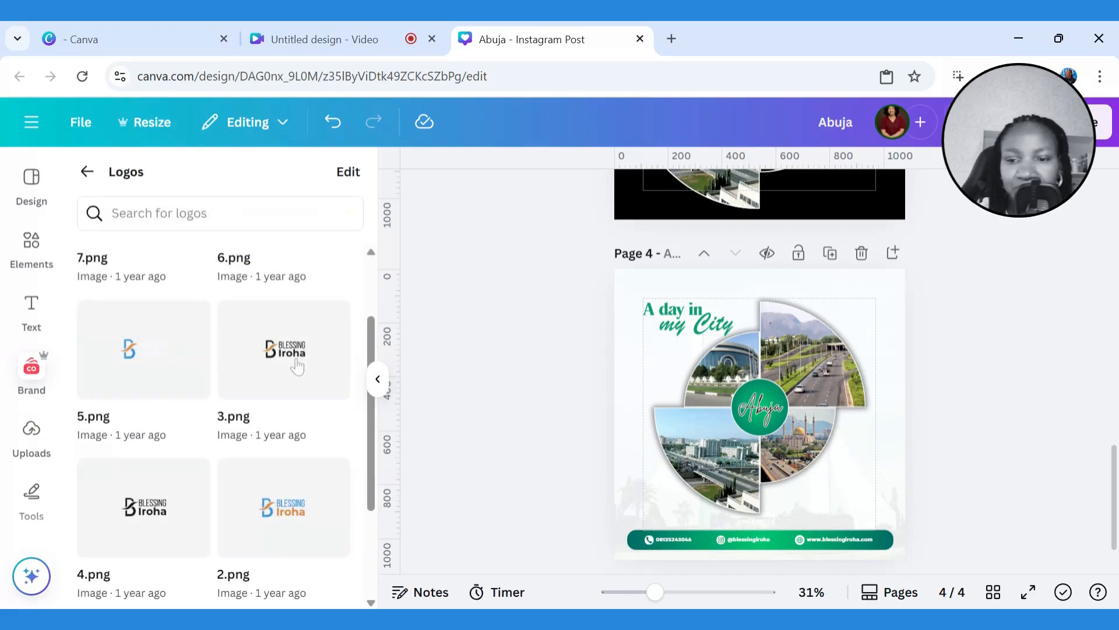
pyautogui.click(293, 382)
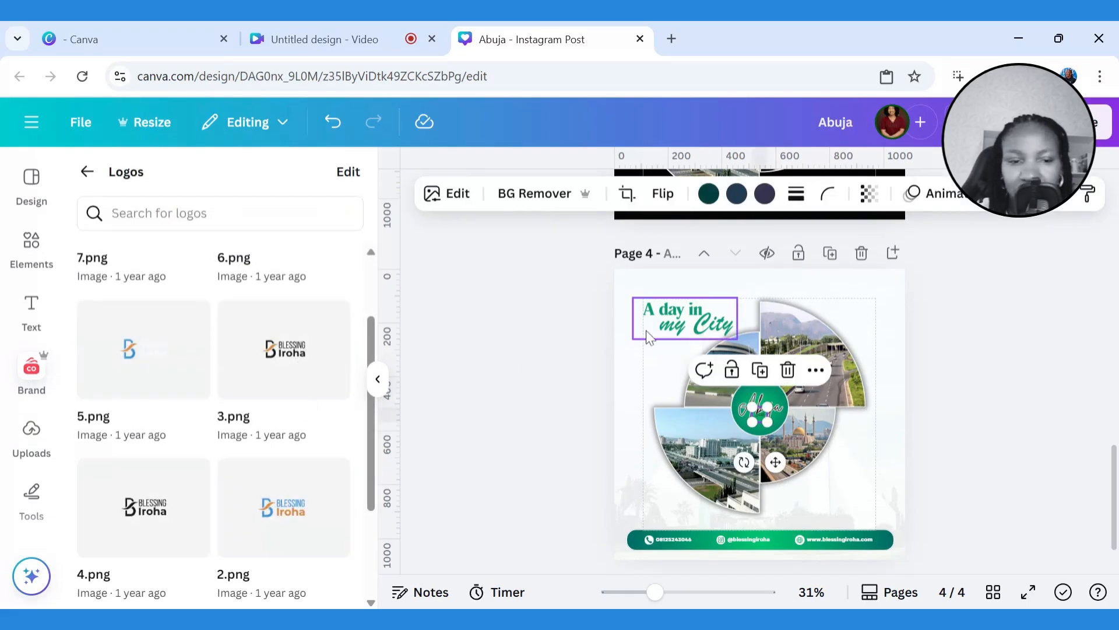
pyautogui.click(378, 379)
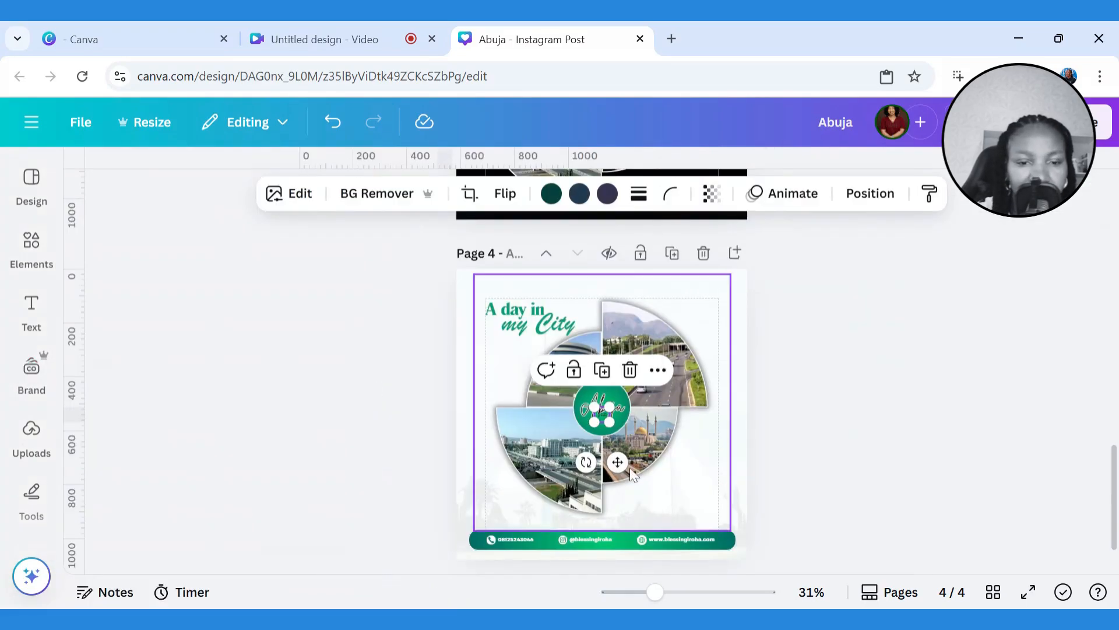
pyautogui.moveTo(617, 462); pyautogui.dragTo(721, 343)
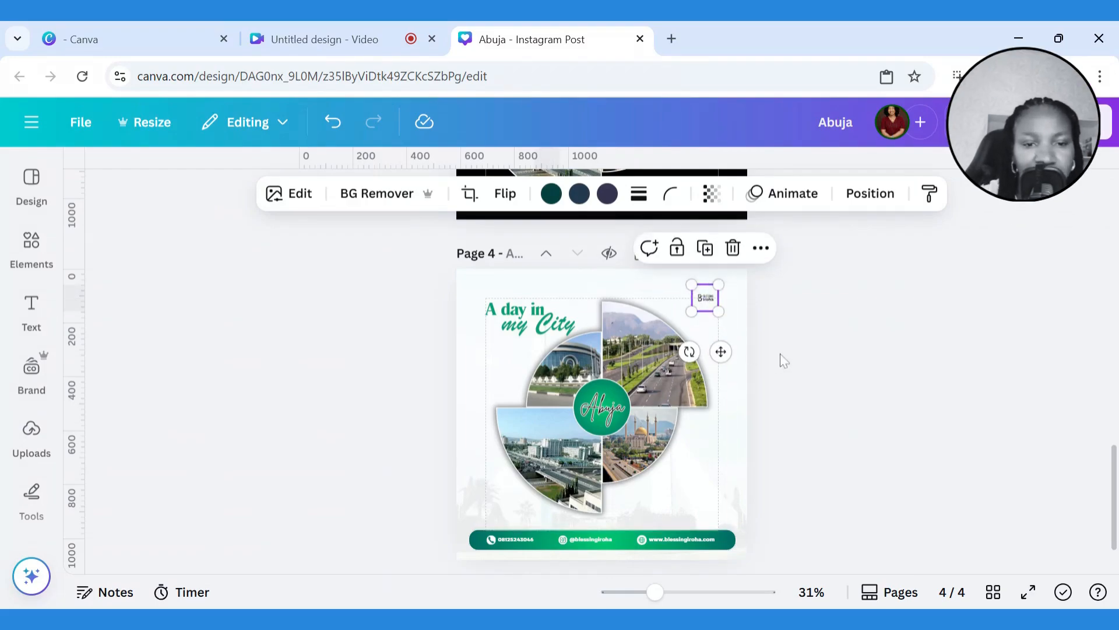